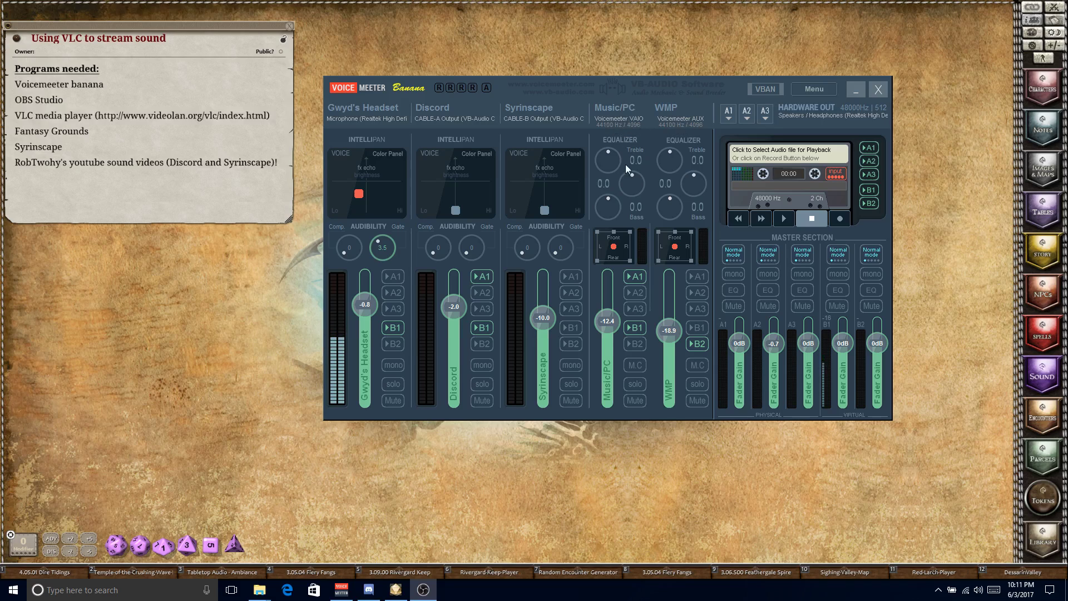
Review the recording devices in the Windows sound settings, then close them.
{"action": "right_click", "coordinate": [977, 591]}
{"action": "left_click", "coordinate": [971, 550]}
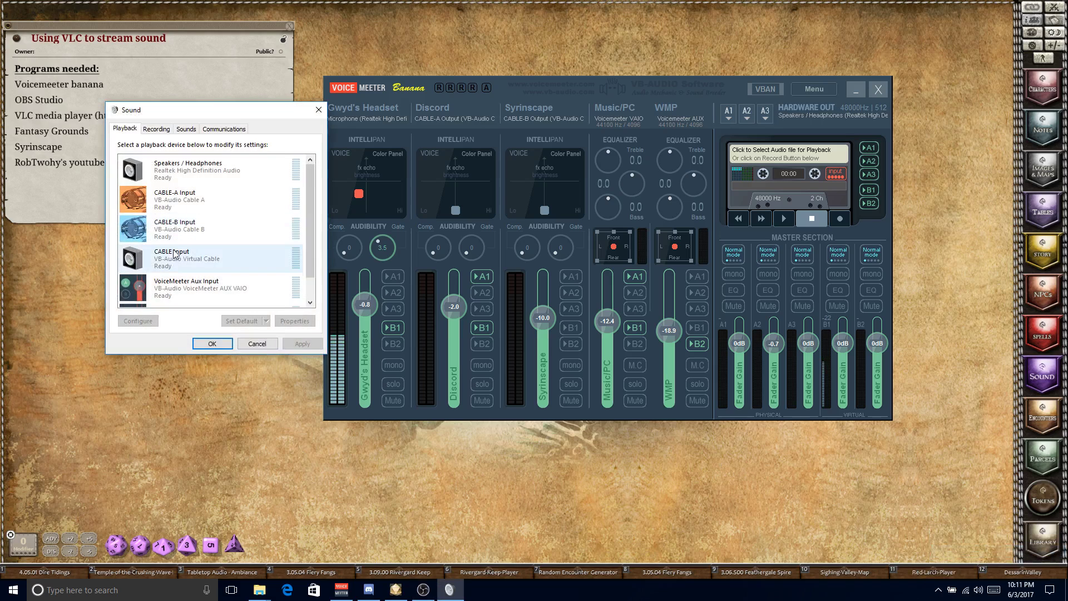
{"action": "scroll", "coordinate": [170, 278], "scroll_direction": "down", "scroll_amount": 1}
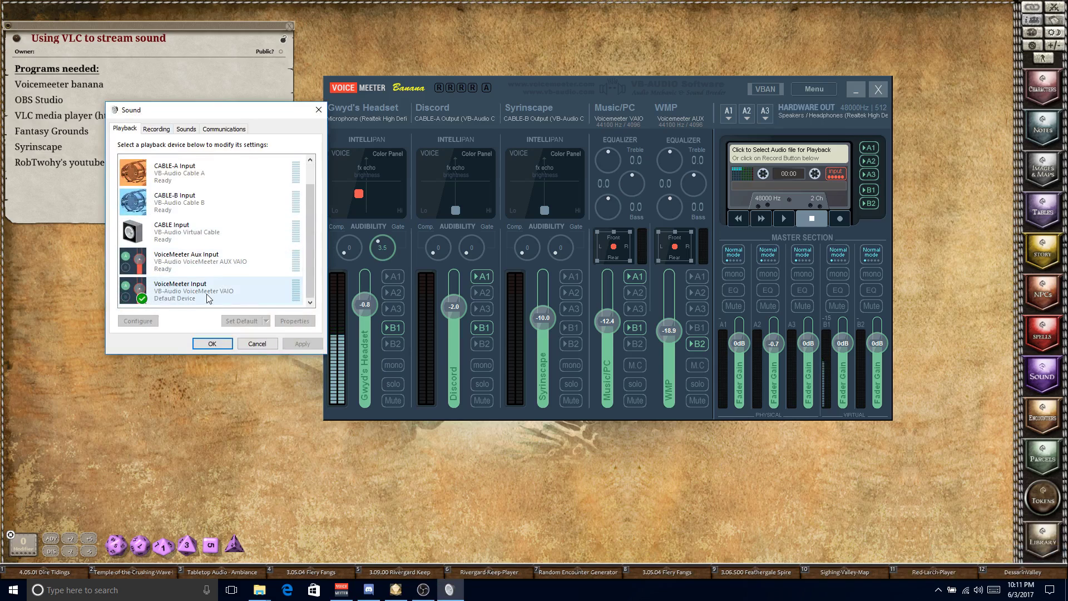
{"action": "left_click", "coordinate": [156, 129]}
{"action": "scroll", "coordinate": [198, 271], "scroll_direction": "down", "scroll_amount": 1}
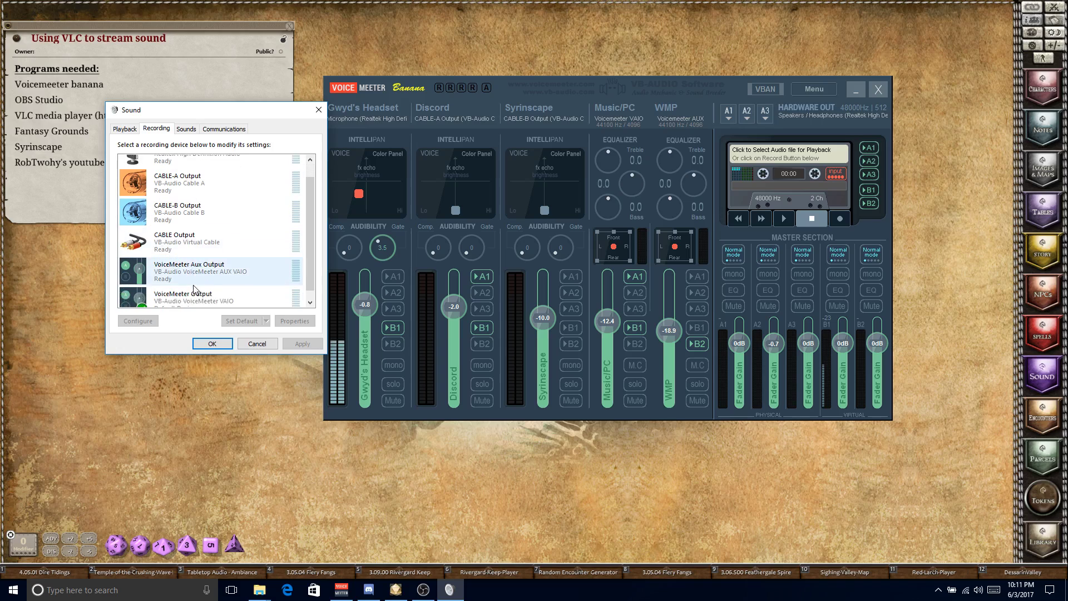
{"action": "left_click", "coordinate": [214, 344]}
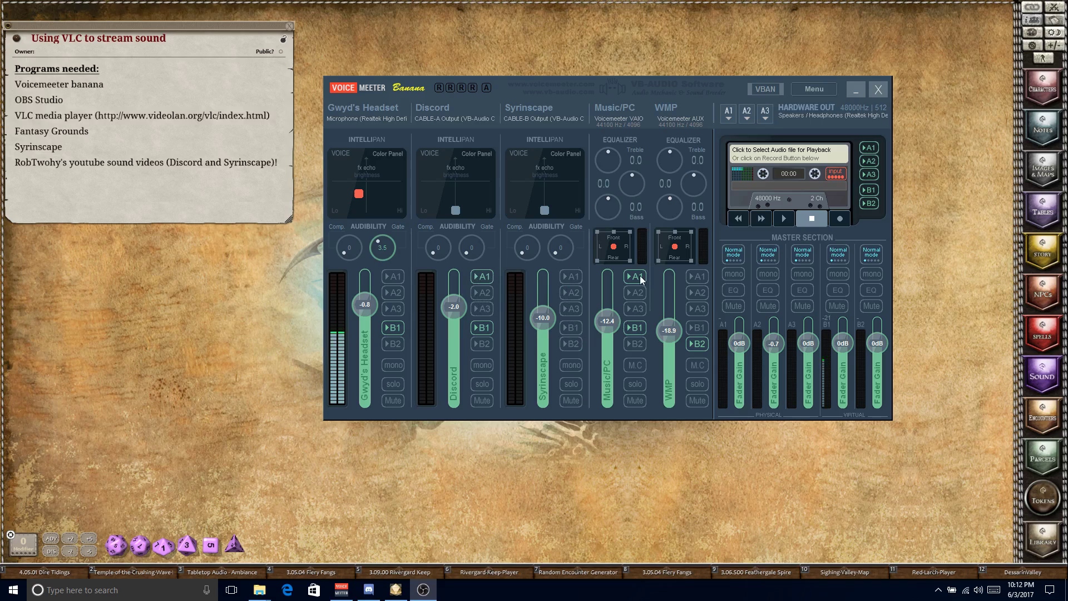
Enable B1 on the Music/PC strip, B2 on the WMP strip and A1 on the Discord strip.
{"action": "left_click", "coordinate": [633, 328]}
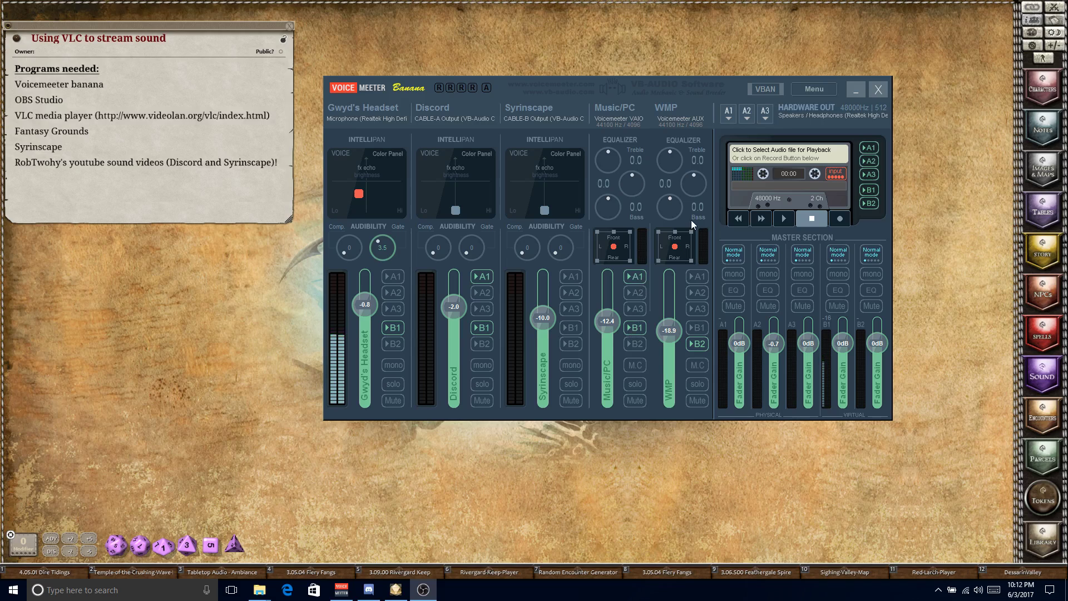
{"action": "left_click", "coordinate": [696, 345]}
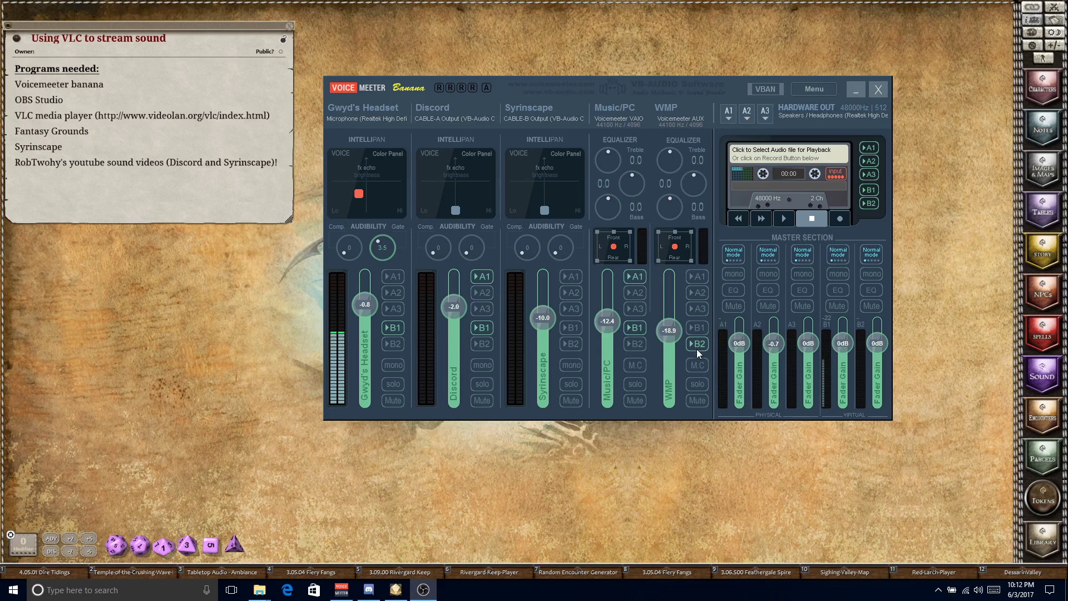
{"action": "left_click", "coordinate": [476, 277]}
Launch VLC media player from Windows search and move its window up and right.
{"action": "left_click", "coordinate": [138, 586]}
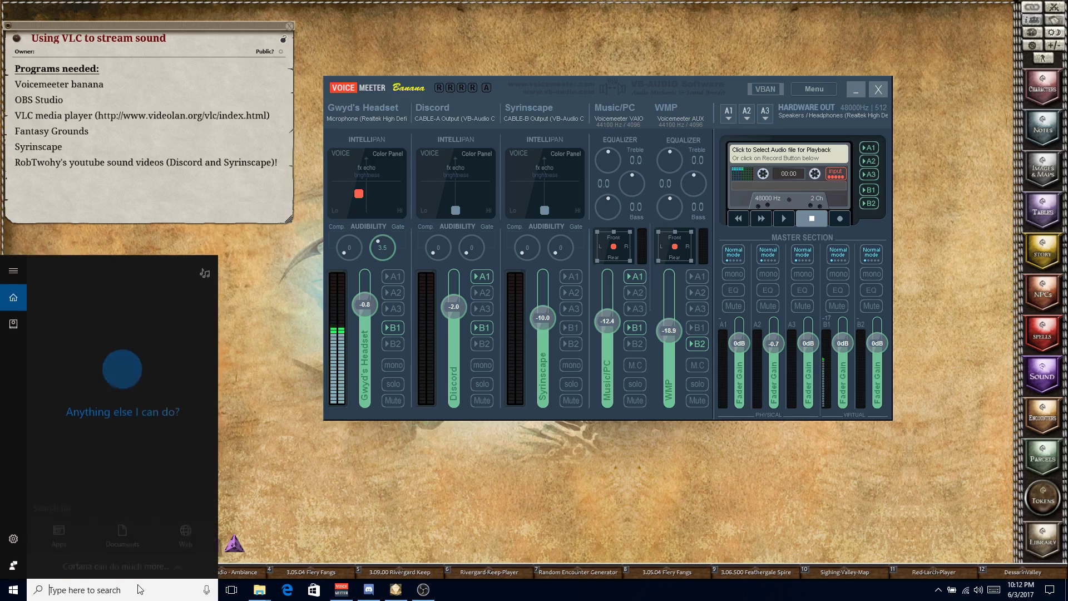
{"action": "type", "text": "vlc"}
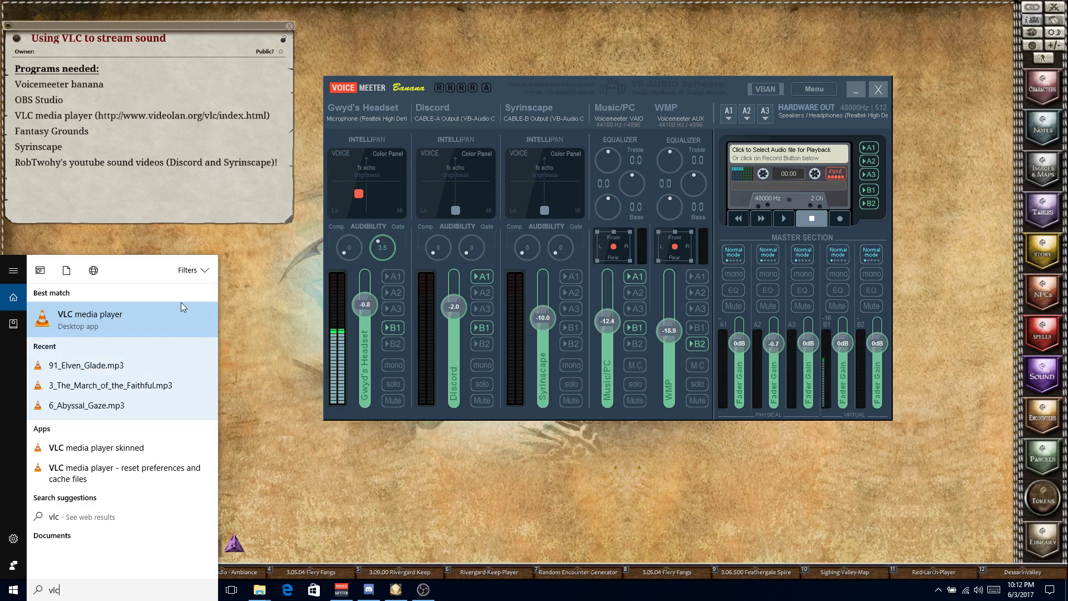
{"action": "left_click", "coordinate": [181, 305]}
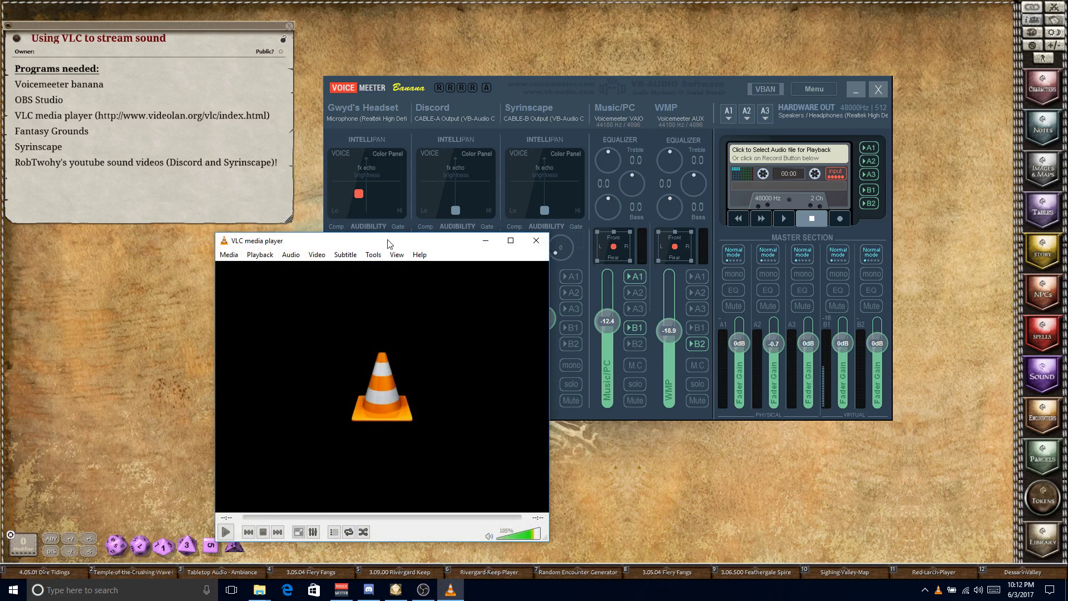
{"action": "left_click_drag", "start_coordinate": [389, 244], "coordinate": [497, 141]}
Start a Media > Stream from a capture device with video None and audio VoiceMeeter Output.
{"action": "left_click", "coordinate": [339, 153]}
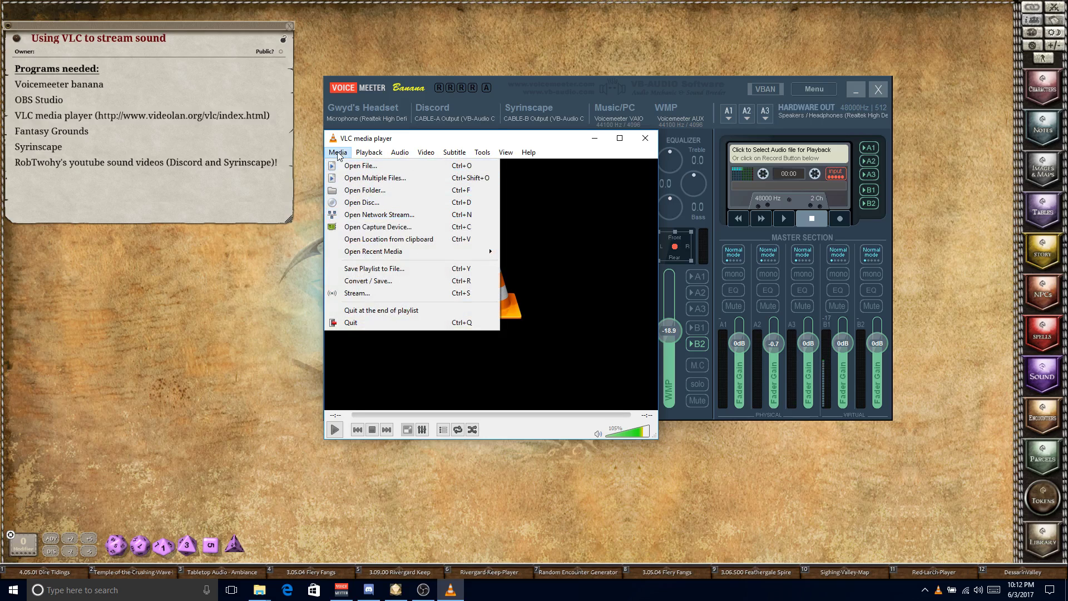
{"action": "left_click", "coordinate": [365, 293]}
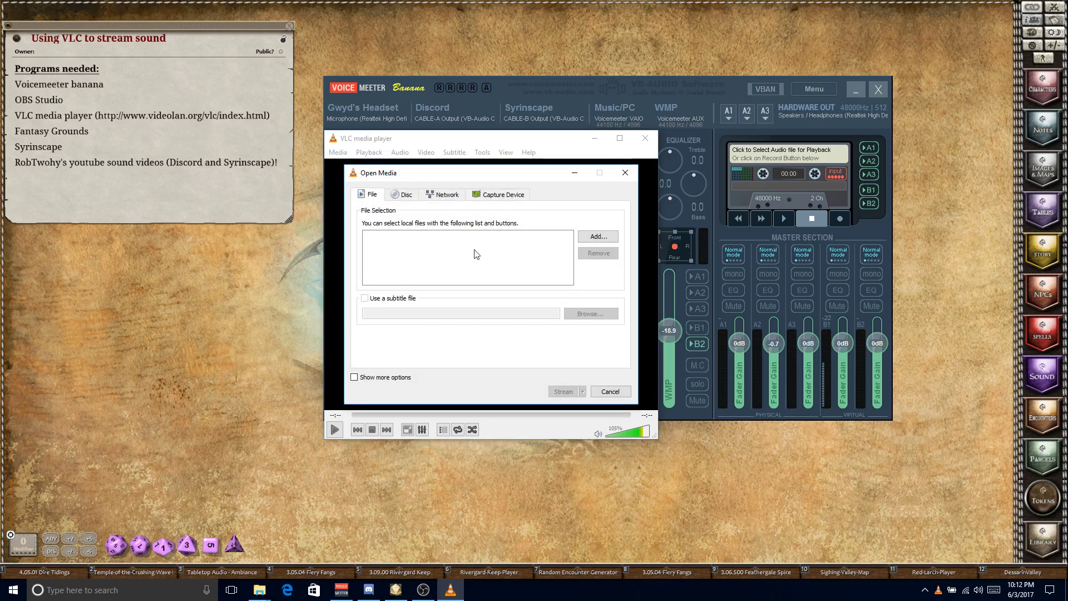
{"action": "left_click", "coordinate": [501, 198]}
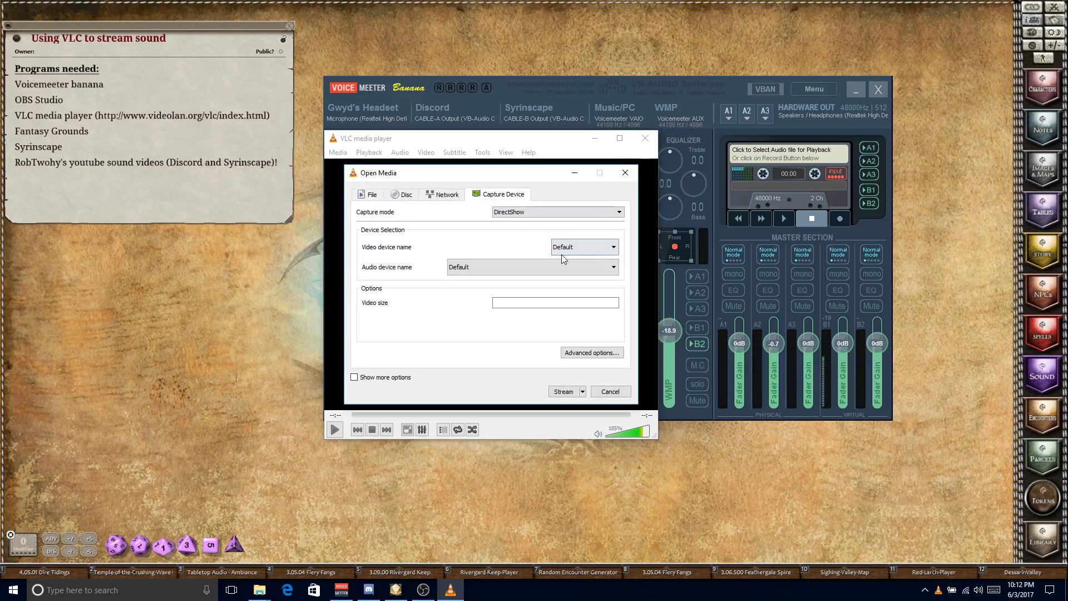
{"action": "left_click", "coordinate": [599, 249]}
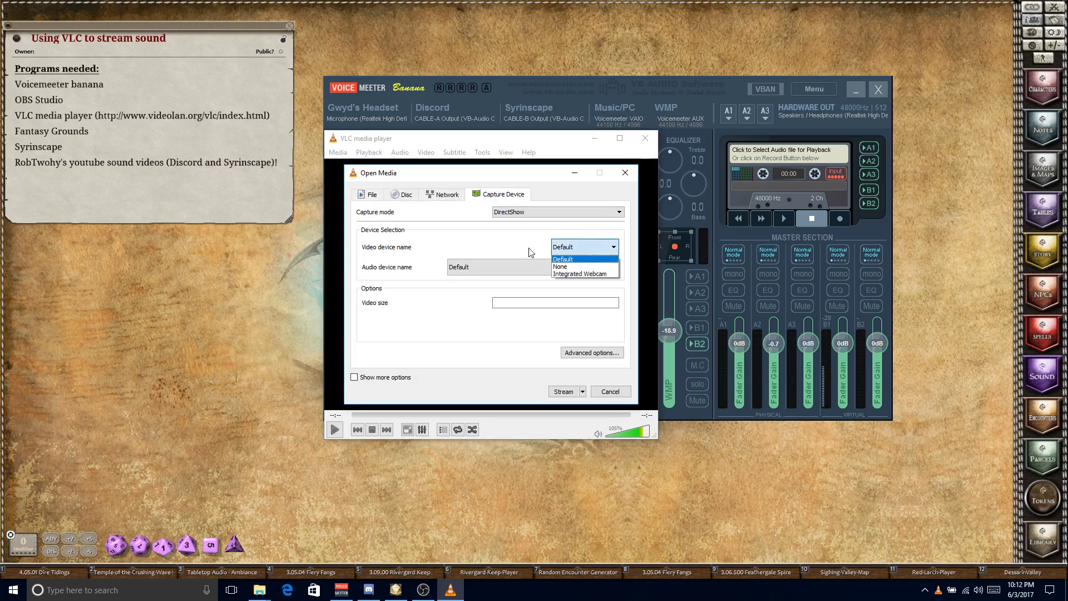
{"action": "left_click", "coordinate": [568, 267]}
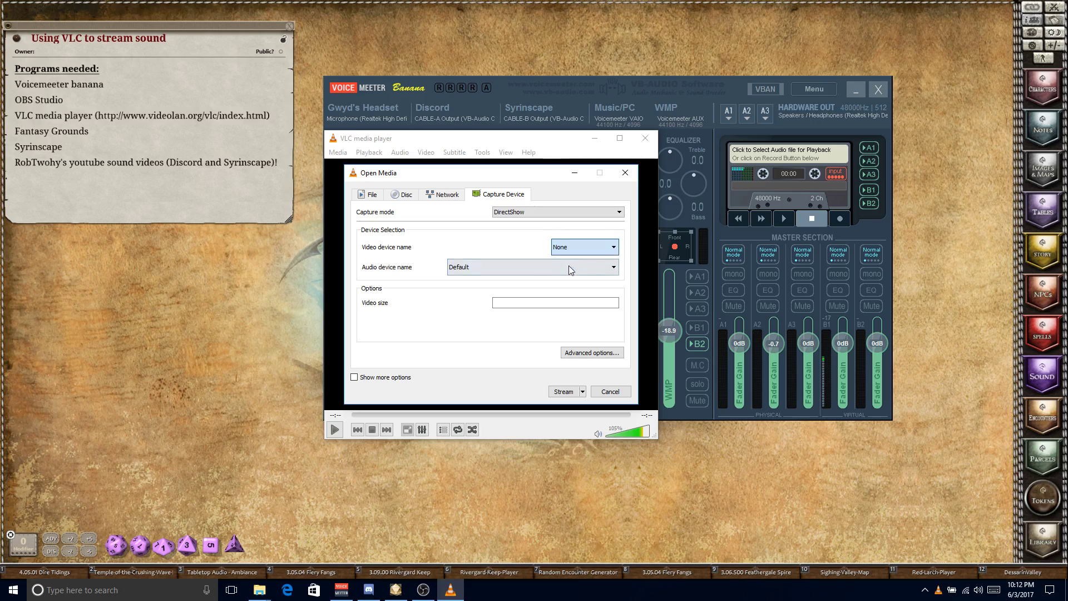
{"action": "left_click", "coordinate": [602, 266]}
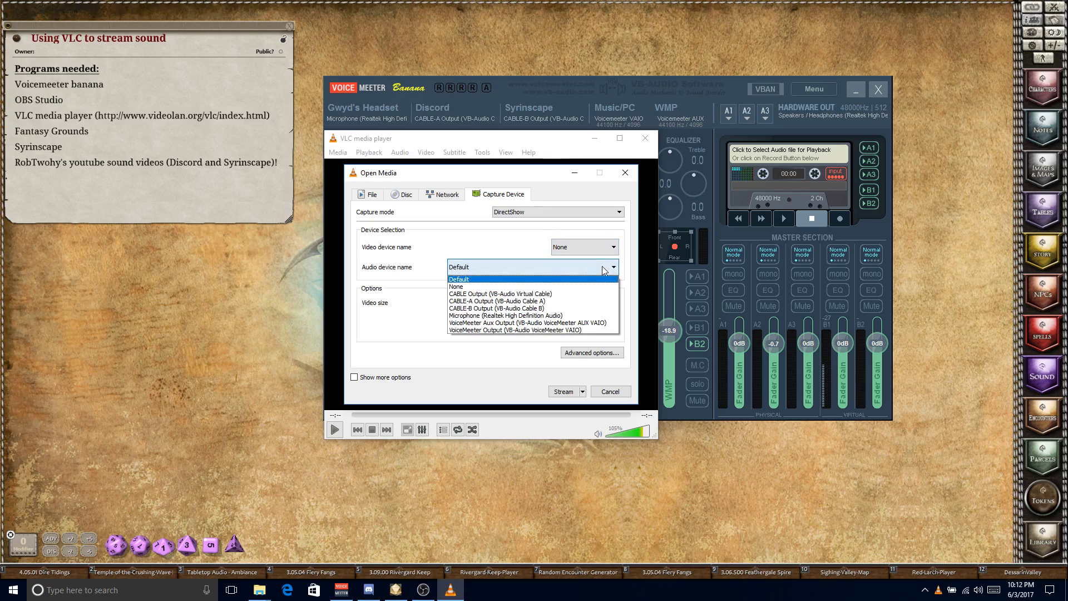
{"action": "left_click", "coordinate": [553, 330]}
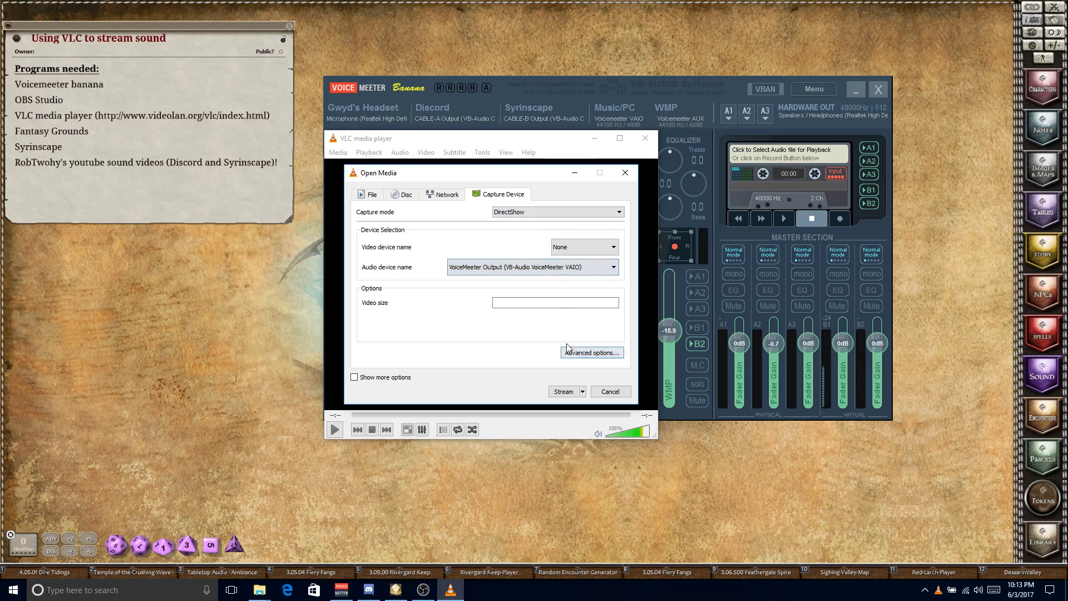
Add an HTTP stream destination on port 8080 and check its path.
{"action": "left_click", "coordinate": [563, 392]}
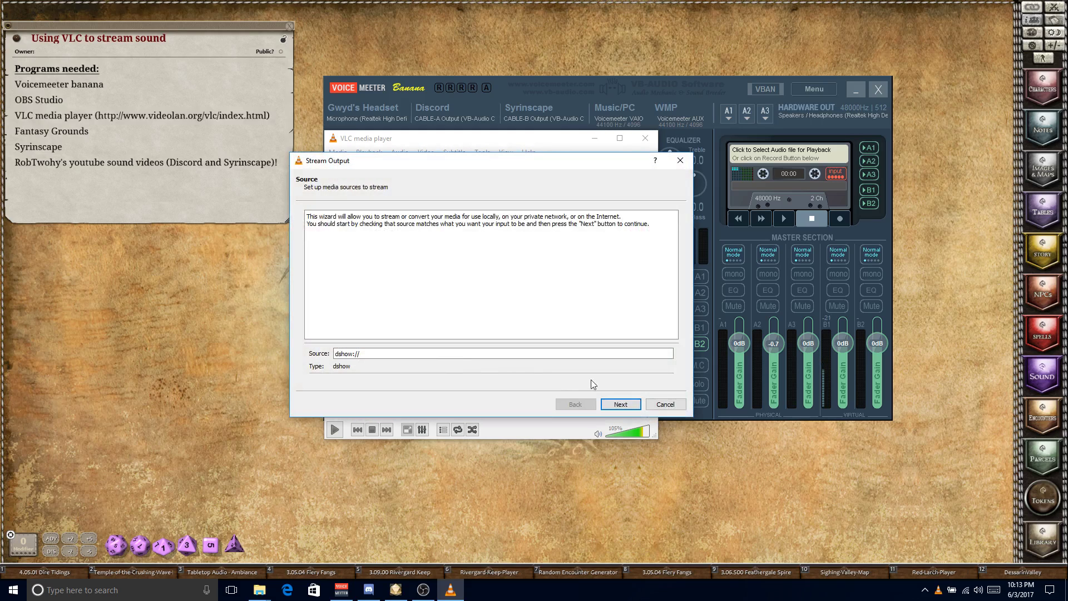
{"action": "left_click", "coordinate": [620, 403]}
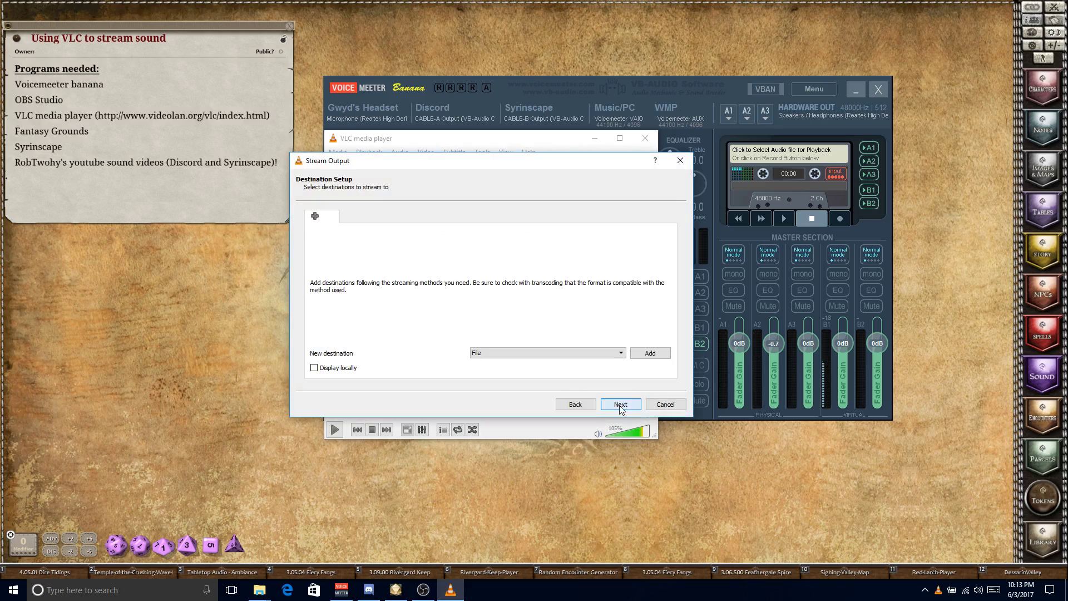
{"action": "left_click", "coordinate": [622, 357]}
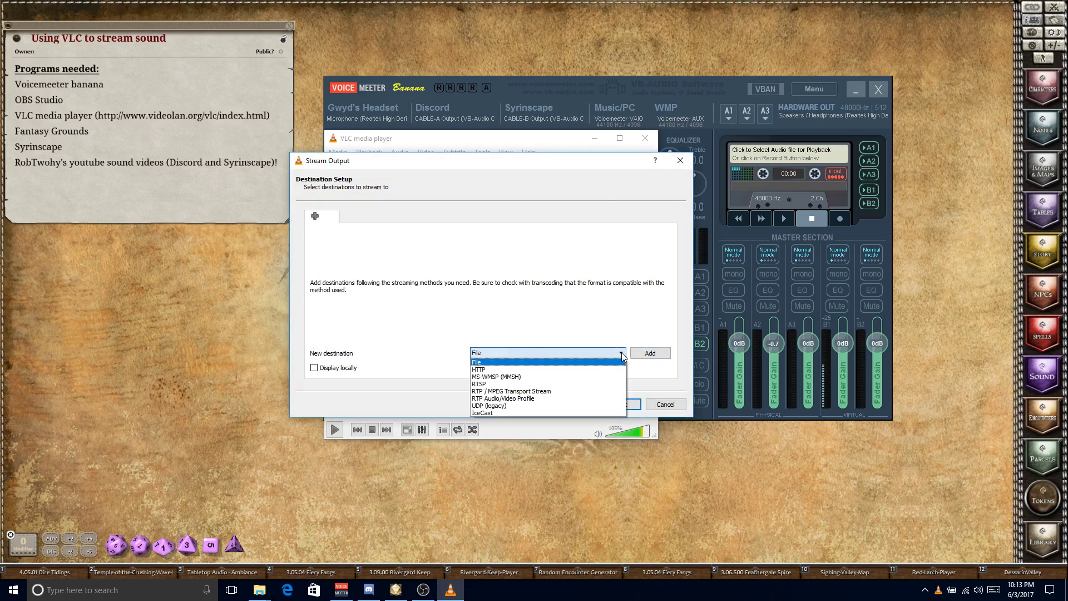
{"action": "left_click", "coordinate": [578, 367]}
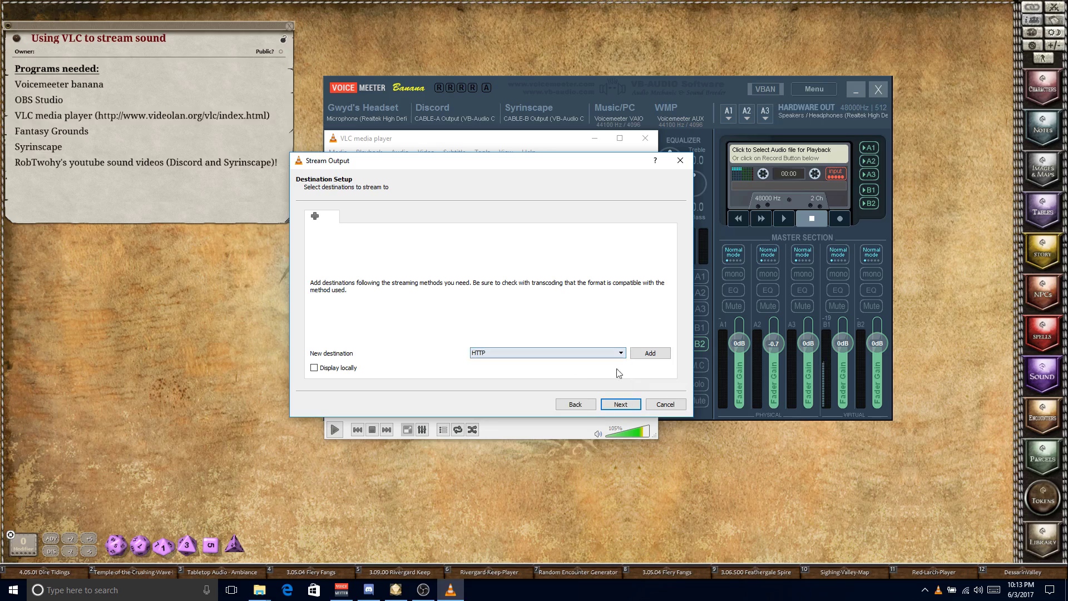
{"action": "left_click", "coordinate": [650, 353]}
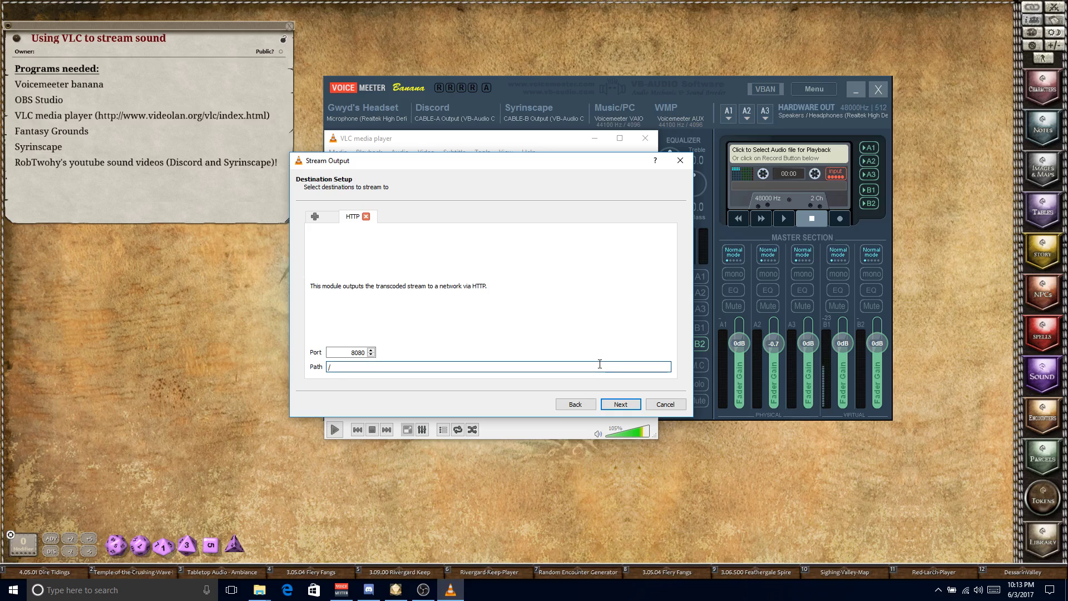
{"action": "left_click", "coordinate": [550, 364]}
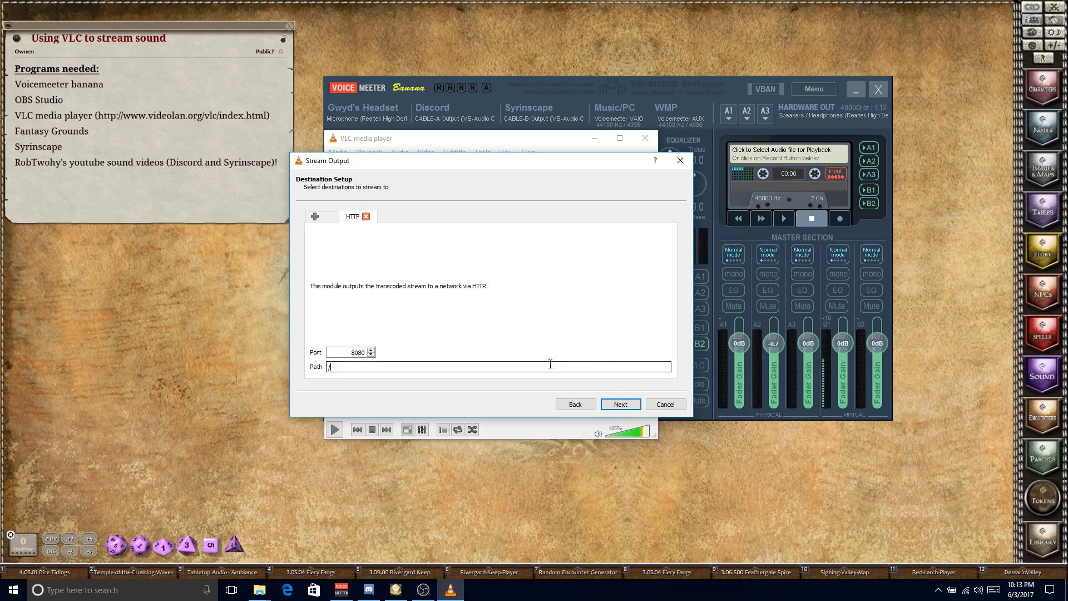
Choose the Audio - MP3 transcoding profile and advance to the final stream options.
{"action": "left_click", "coordinate": [625, 406]}
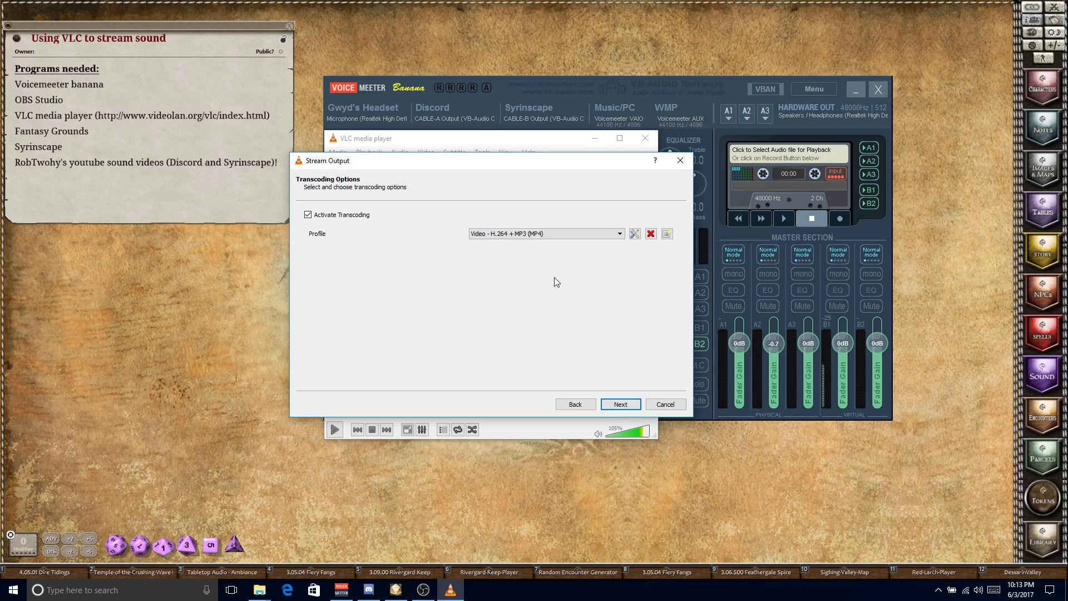
{"action": "left_click", "coordinate": [616, 233]}
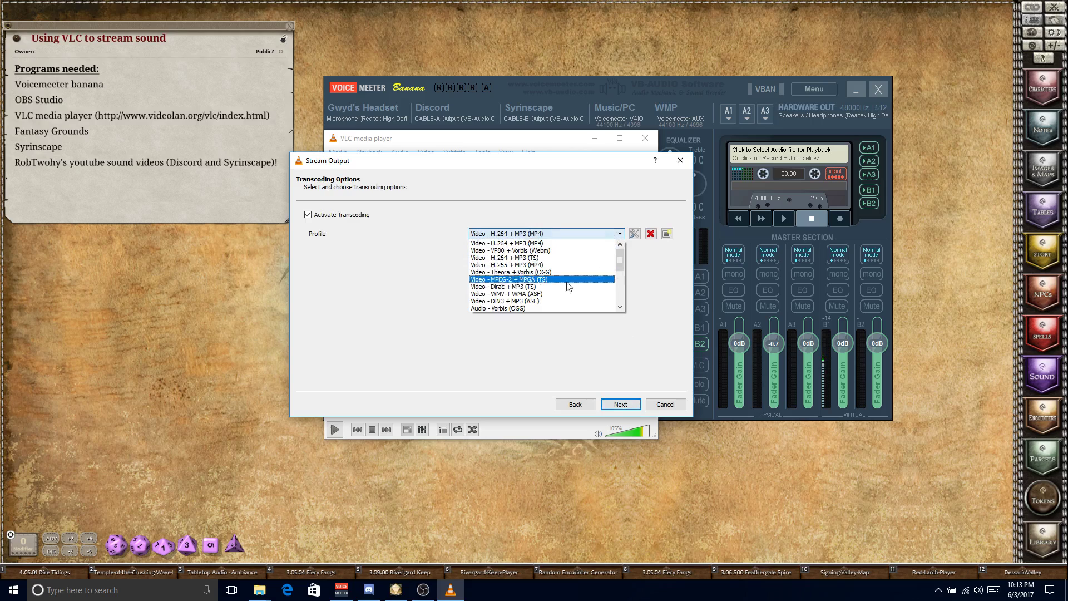
{"action": "scroll", "coordinate": [560, 296], "scroll_direction": "down", "scroll_amount": 2}
{"action": "scroll", "coordinate": [556, 290], "scroll_direction": "down", "scroll_amount": 3}
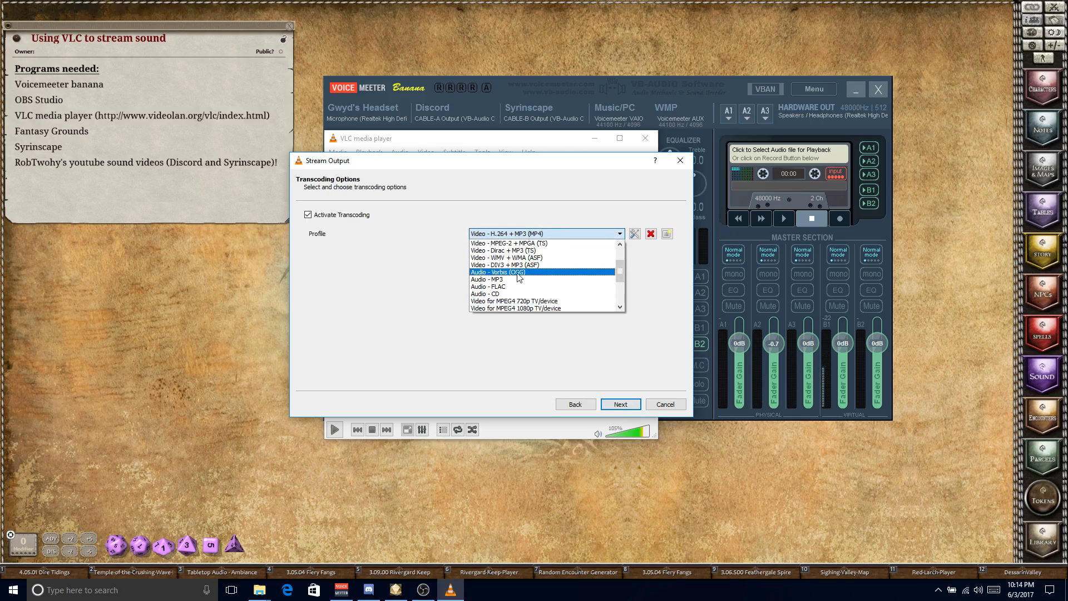
{"action": "left_click", "coordinate": [513, 284]}
{"action": "left_click", "coordinate": [618, 405]}
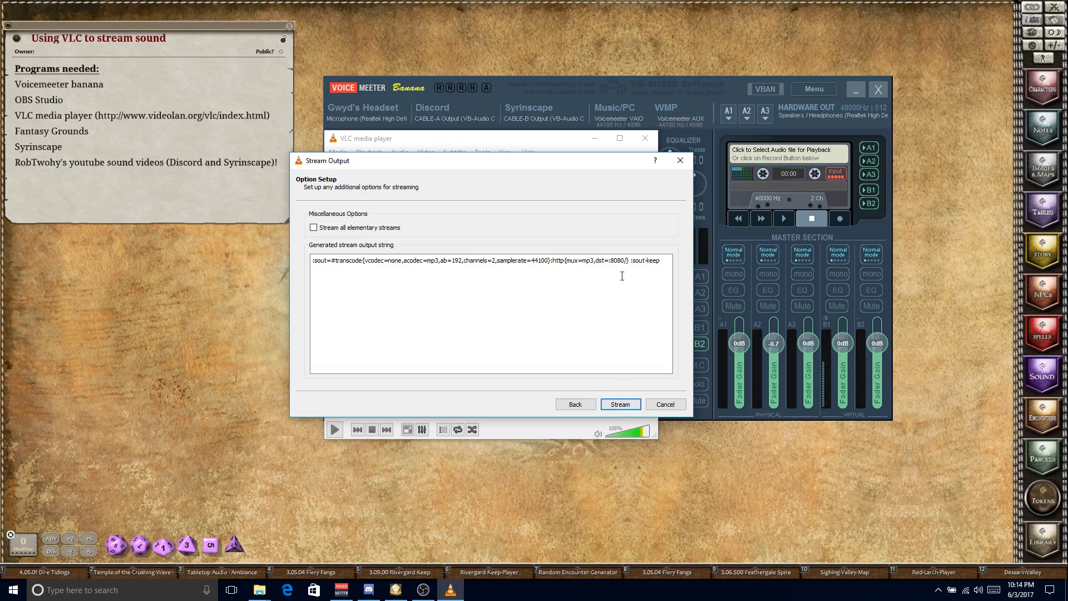
Start the stream, then open a second VLC window to the left of it.
{"action": "left_click", "coordinate": [625, 408]}
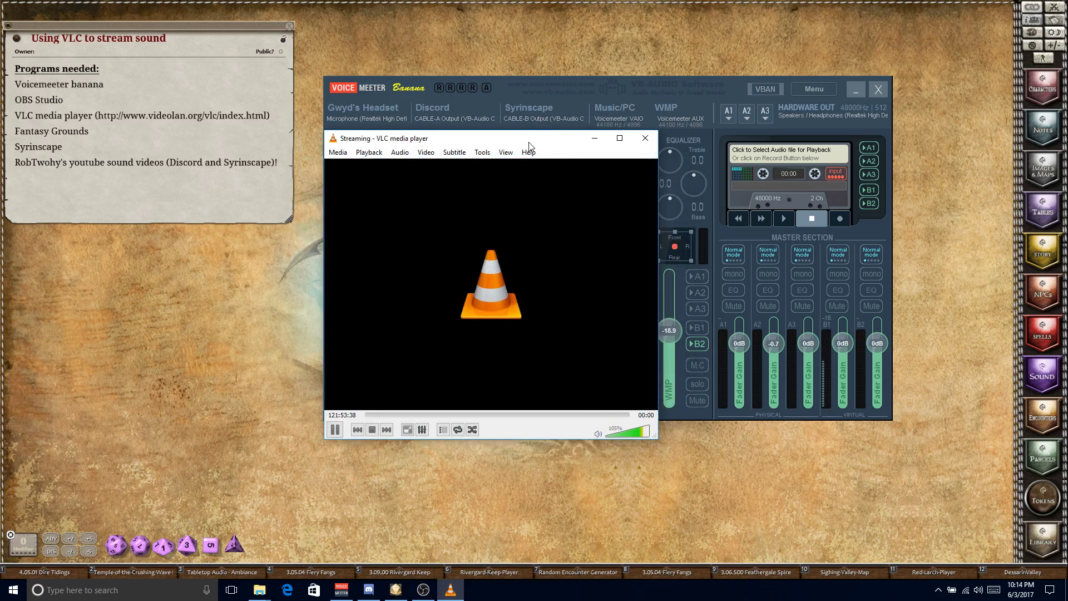
{"action": "left_click_drag", "start_coordinate": [530, 146], "coordinate": [627, 209]}
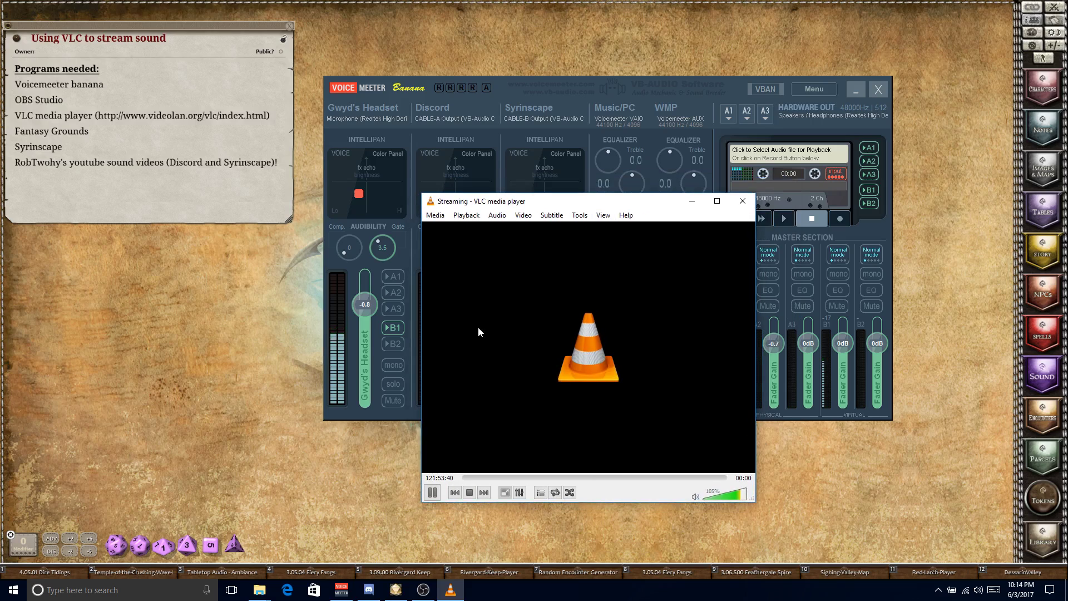
{"action": "left_click", "coordinate": [167, 596]}
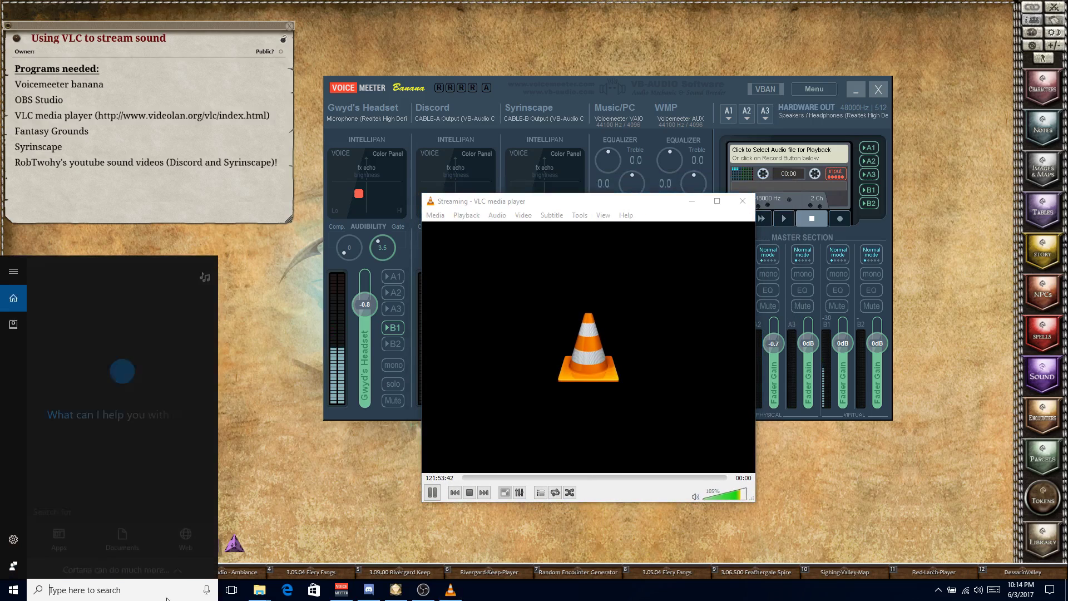
{"action": "type", "text": "vlc"}
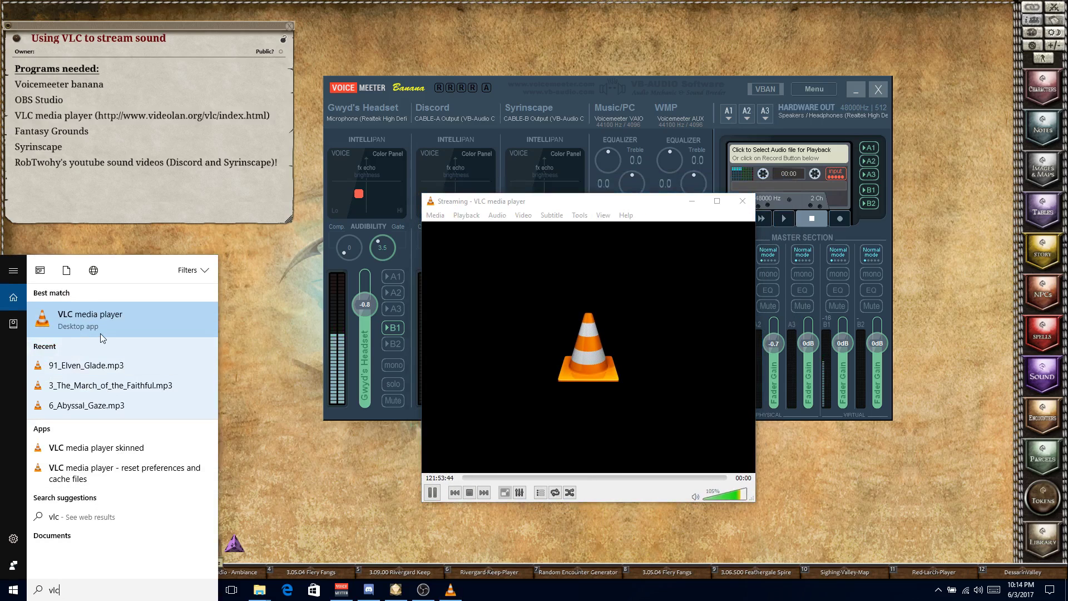
{"action": "left_click", "coordinate": [100, 331]}
{"action": "left_click_drag", "start_coordinate": [363, 240], "coordinate": [226, 201]}
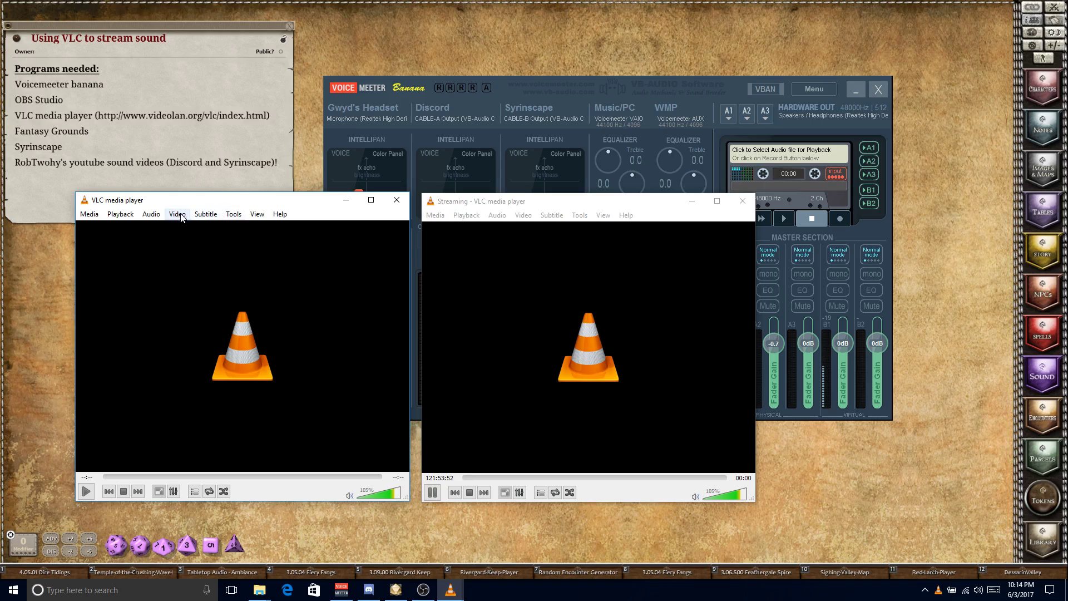
{"action": "left_click", "coordinate": [89, 214]}
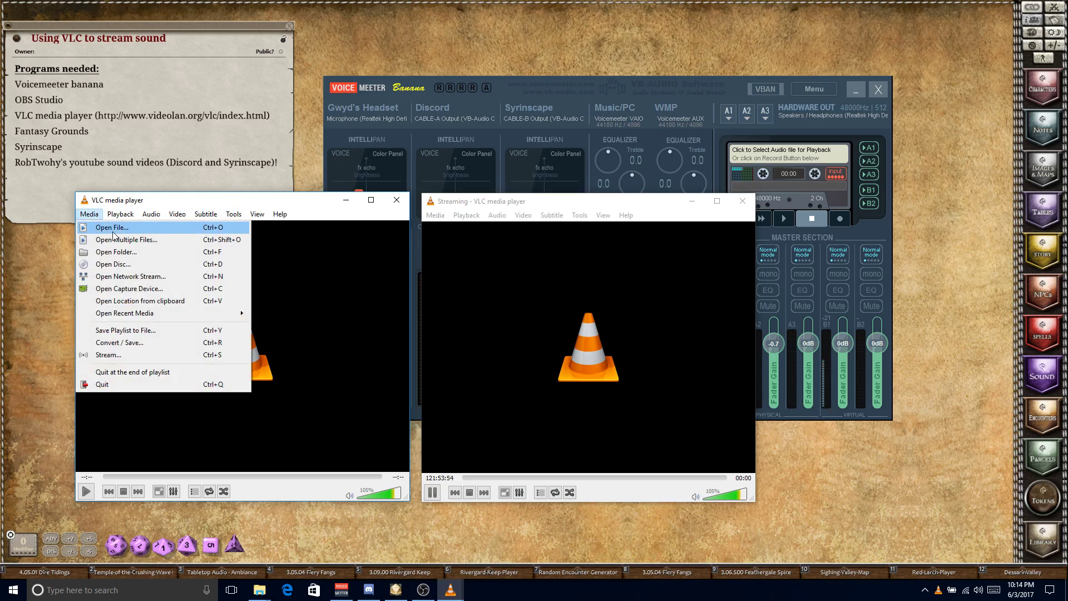
{"action": "left_click", "coordinate": [120, 276]}
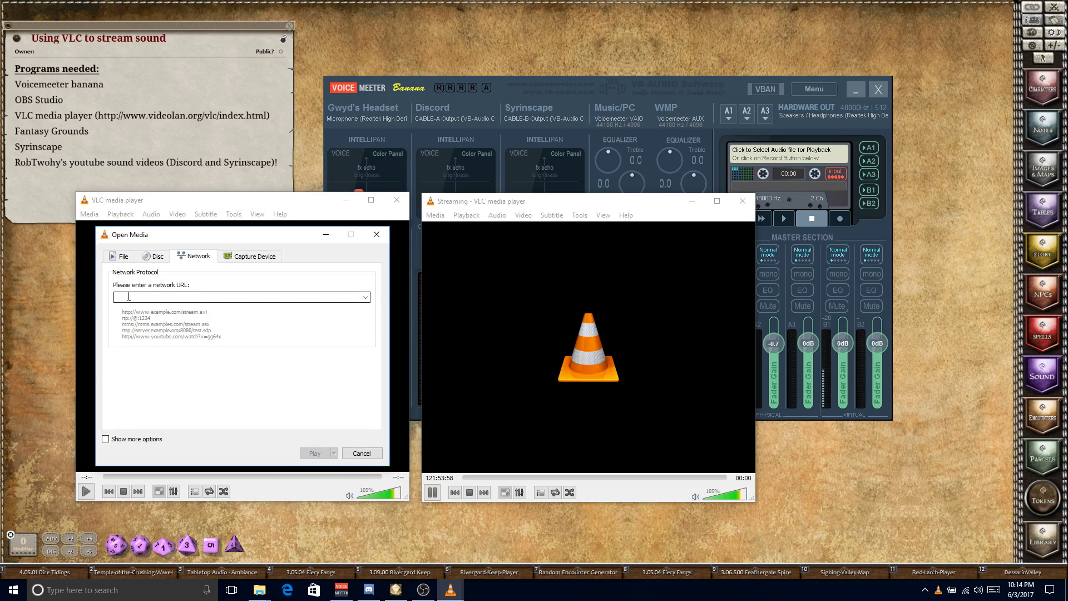
{"action": "type", "text": "http"}
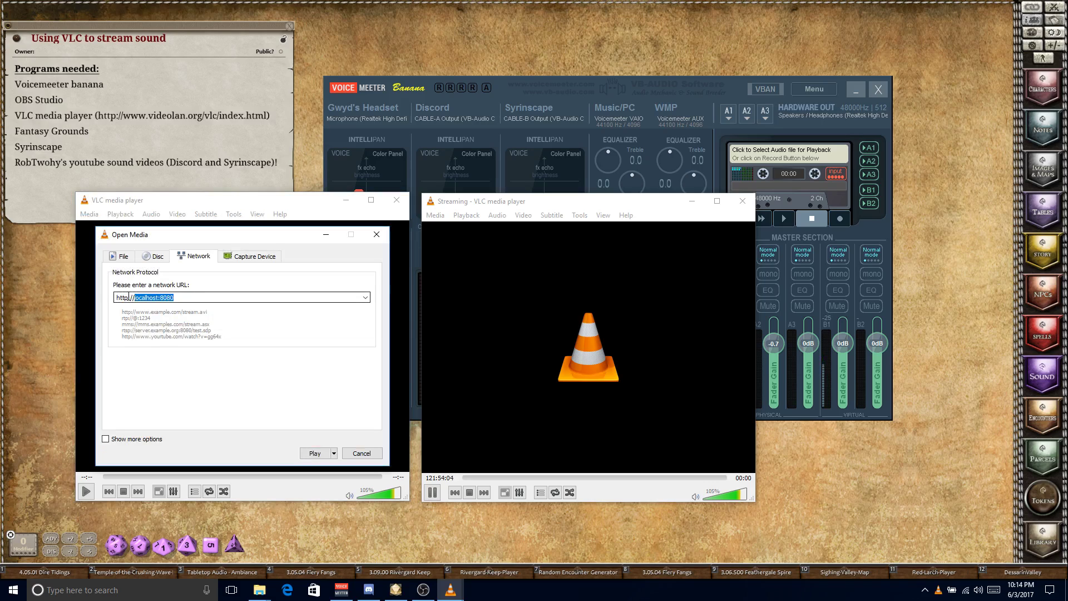
{"action": "type", "text": "://"}
{"action": "key", "text": "End"}
{"action": "key", "text": "ctrl+a"}
{"action": "type", "text": "syrinscape-fantasy:elements/YnVnYmVhci1iYXR0bGU6OjMtb25lc2hvdC1jdXJzZXM/play/"}
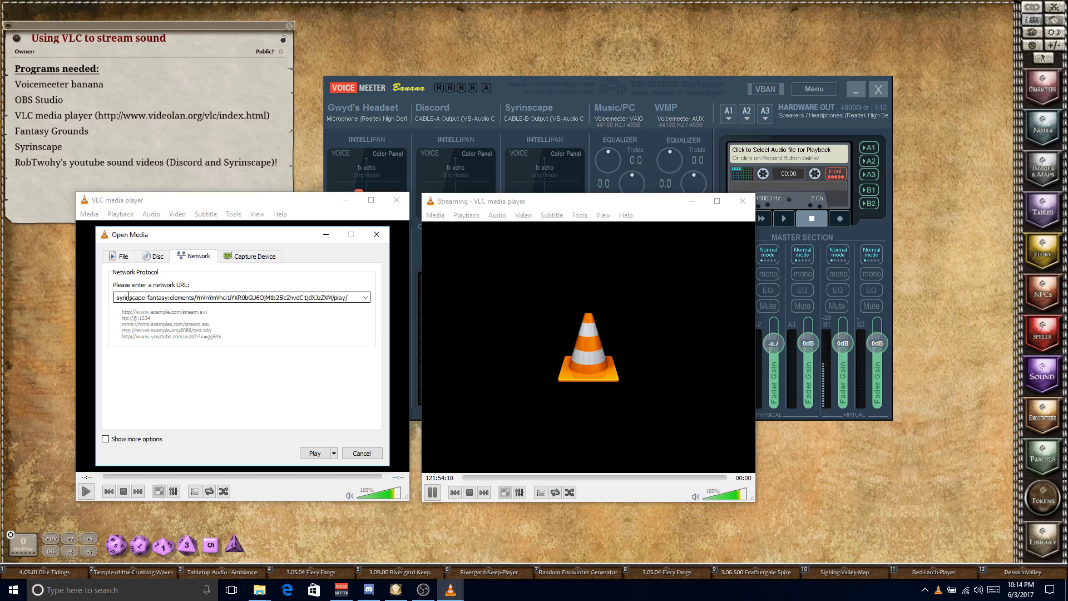
{"action": "key", "text": "BackSpace"}
{"action": "key", "text": "BackSpace"}
{"action": "key", "text": "BackSpace"}
{"action": "key", "text": "BackSpace"}
{"action": "key", "text": "BackSpace"}
{"action": "key", "text": "BackSpace"}
{"action": "key", "text": "BackSpace"}
{"action": "key", "text": "BackSpace"}
{"action": "key", "text": "BackSpace"}
{"action": "key", "text": "BackSpace"}
{"action": "key", "text": "BackSpace"}
{"action": "key", "text": "BackSpace"}
{"action": "key", "text": "BackSpace"}
{"action": "key", "text": "BackSpace"}
{"action": "key", "text": "BackSpace"}
{"action": "key", "text": "BackSpace"}
{"action": "key", "text": "BackSpace"}
{"action": "key", "text": "BackSpace"}
{"action": "key", "text": "BackSpace"}
{"action": "key", "text": "BackSpace"}
{"action": "key", "text": "BackSpace"}
{"action": "key", "text": "BackSpace"}
{"action": "key", "text": "BackSpace"}
{"action": "key", "text": "BackSpace"}
{"action": "key", "text": "BackSpace"}
{"action": "key", "text": "BackSpace"}
{"action": "key", "text": "BackSpace"}
{"action": "key", "text": "BackSpace"}
{"action": "key", "text": "BackSpace"}
{"action": "type", "text": "http://192.168"}
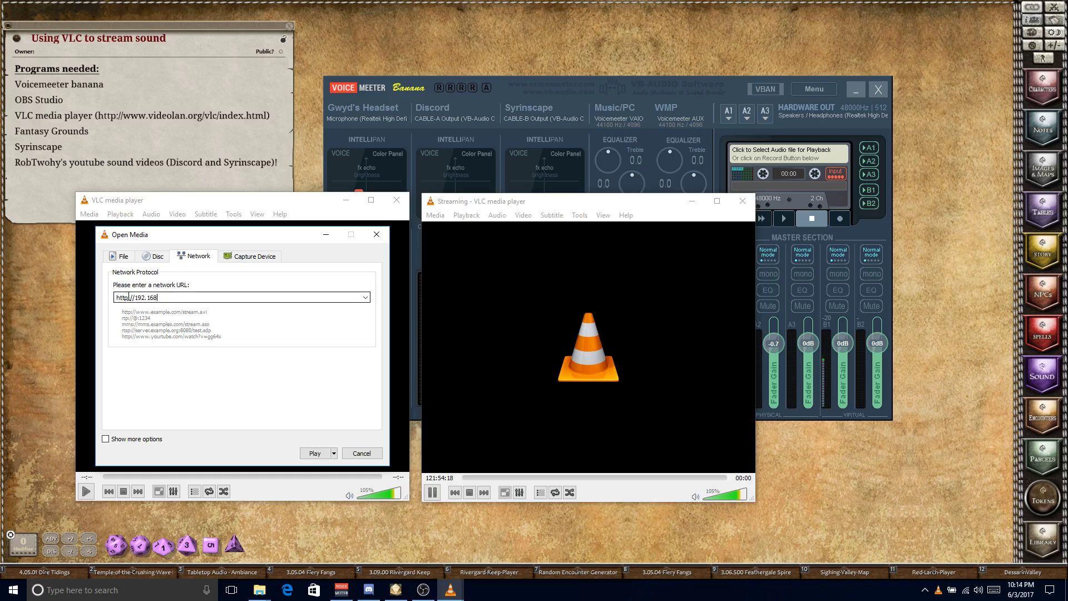
{"action": "type", "text": ".22:8080"}
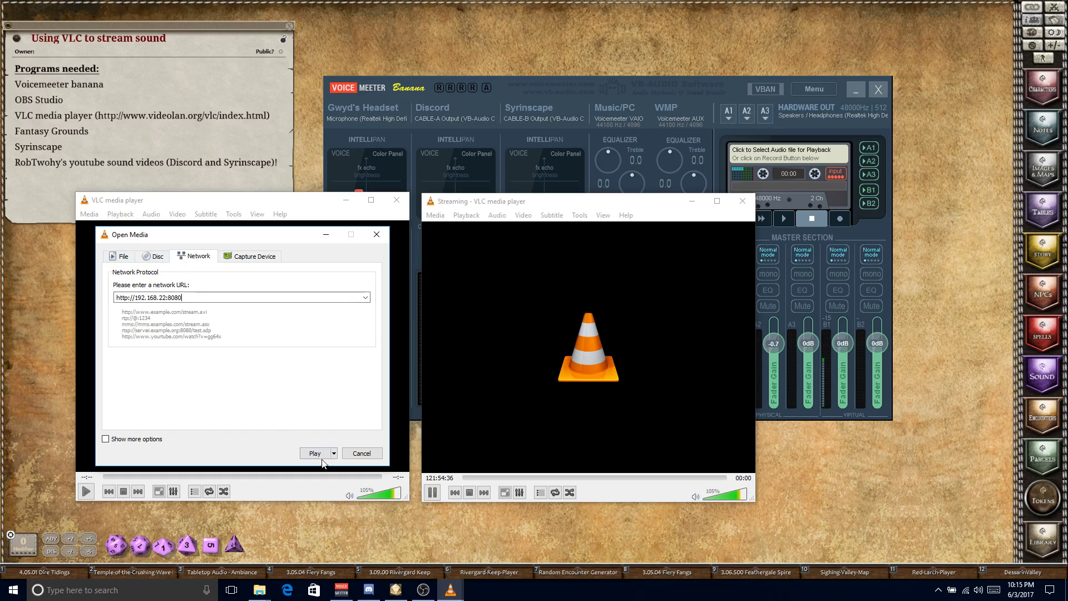
Dismiss the open-stream dialog and try the Full bass and treble, then Full bass equalizer presets.
{"action": "left_click", "coordinate": [377, 234]}
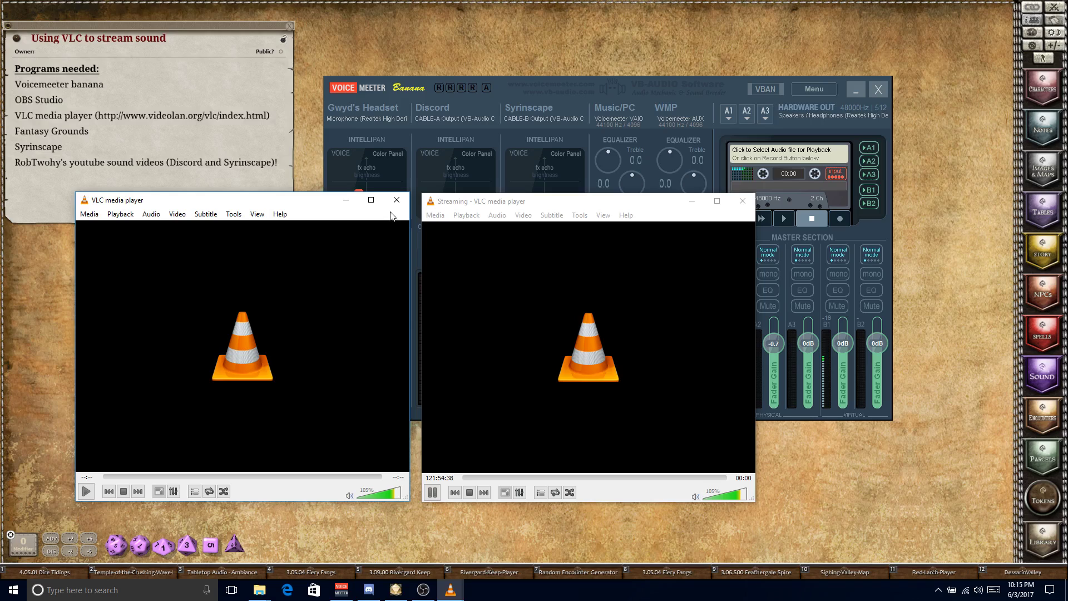
{"action": "left_click", "coordinate": [173, 491]}
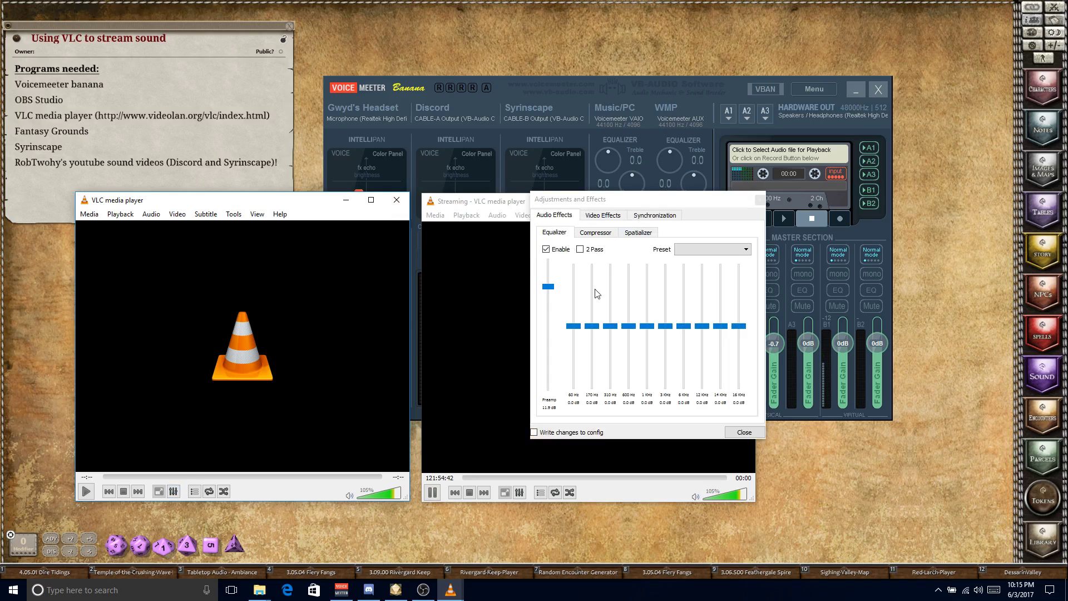
{"action": "left_click", "coordinate": [713, 248]}
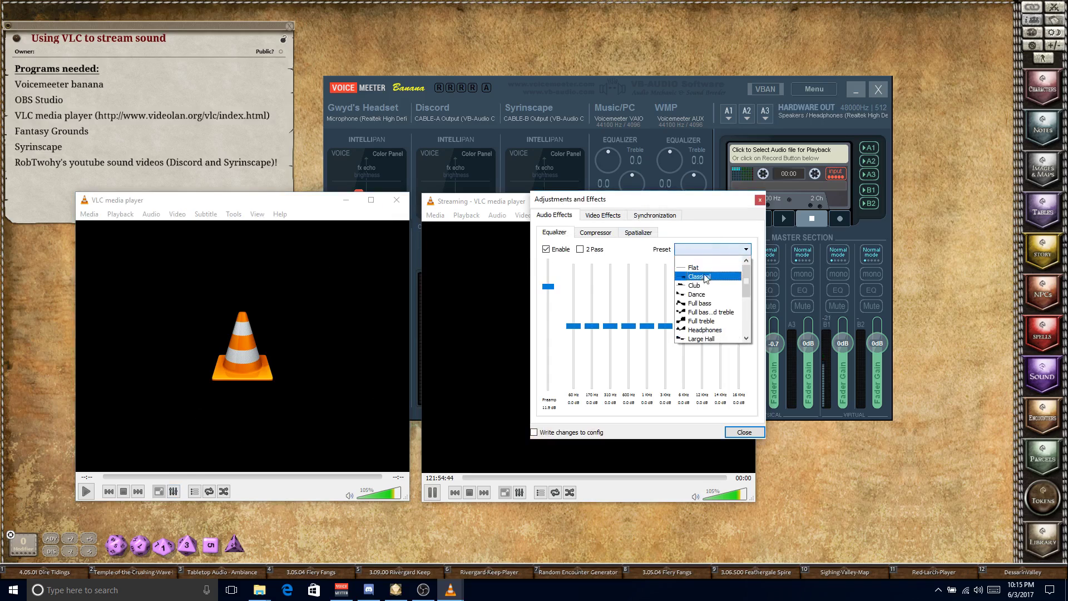
{"action": "left_click", "coordinate": [709, 312]}
{"action": "left_click", "coordinate": [733, 248]}
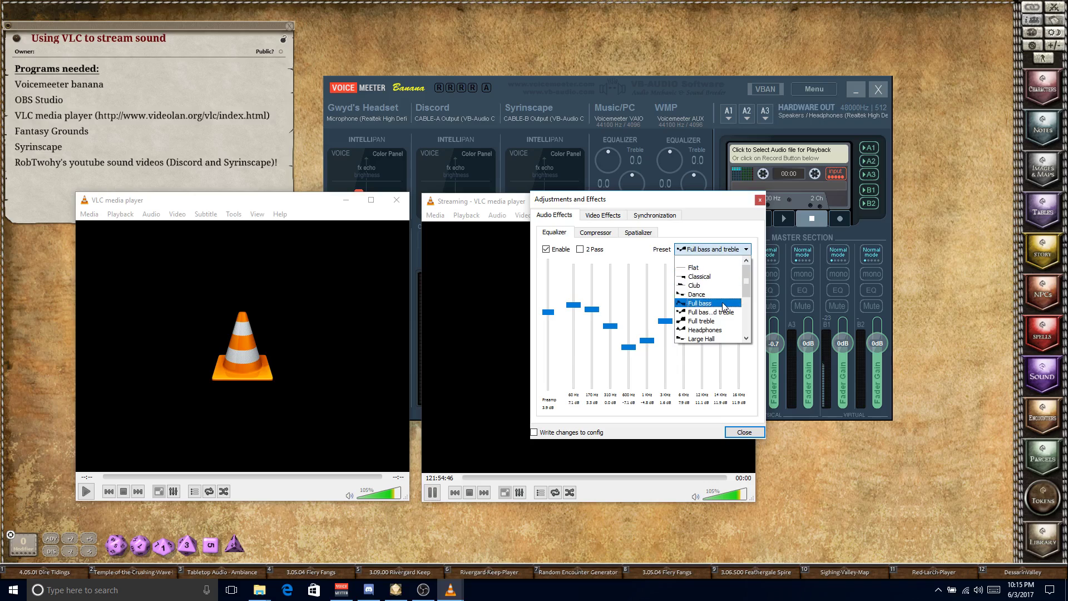
{"action": "left_click", "coordinate": [700, 282]}
{"action": "left_click", "coordinate": [744, 433]}
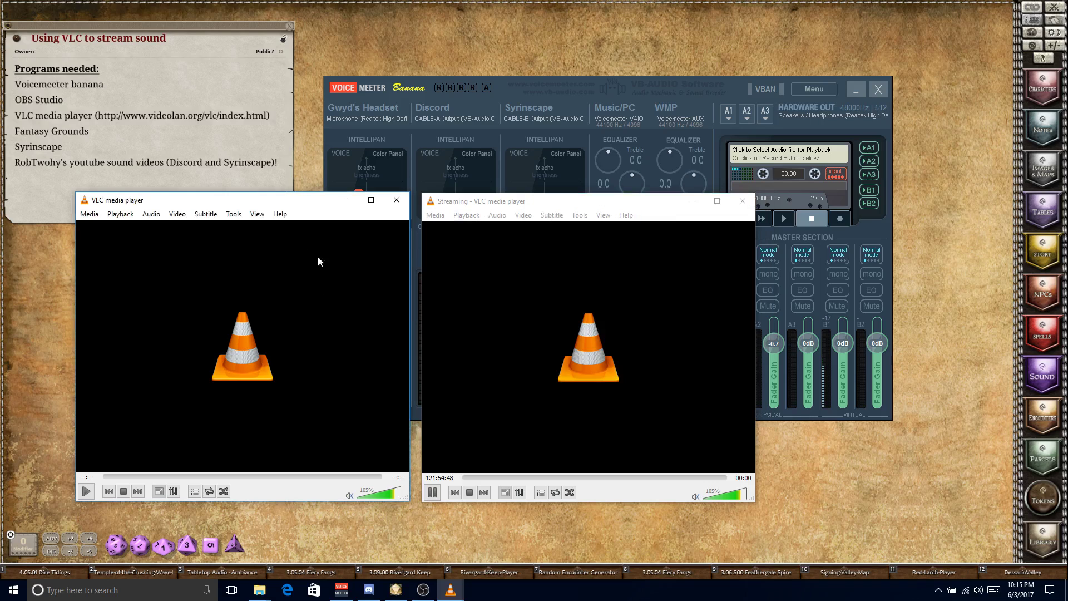
Close the idle VLC window, then the streaming VLC window.
{"action": "left_click", "coordinate": [396, 201]}
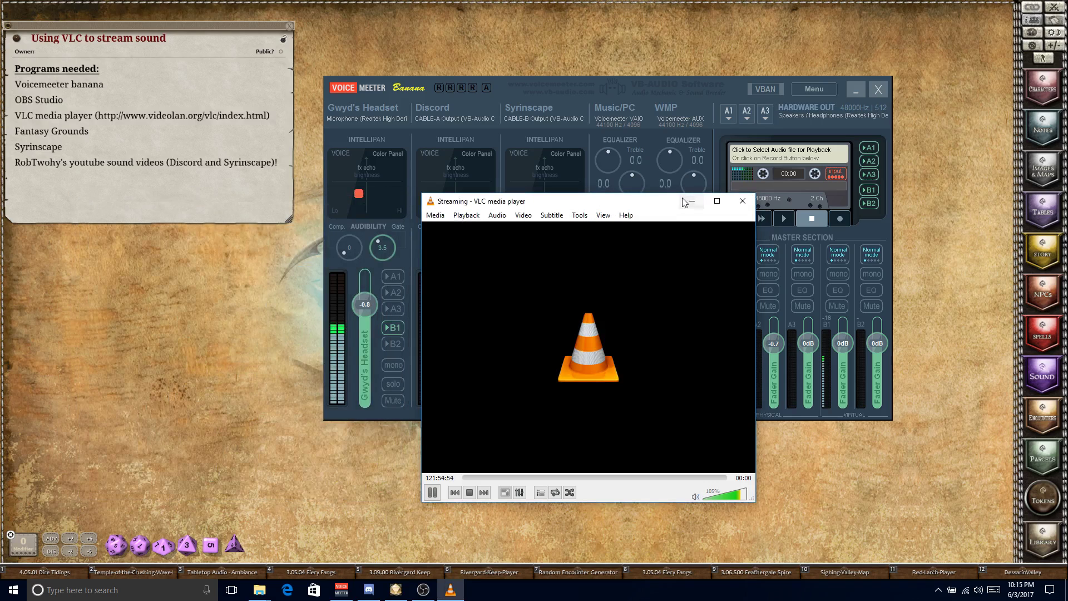
{"action": "left_click", "coordinate": [691, 201]}
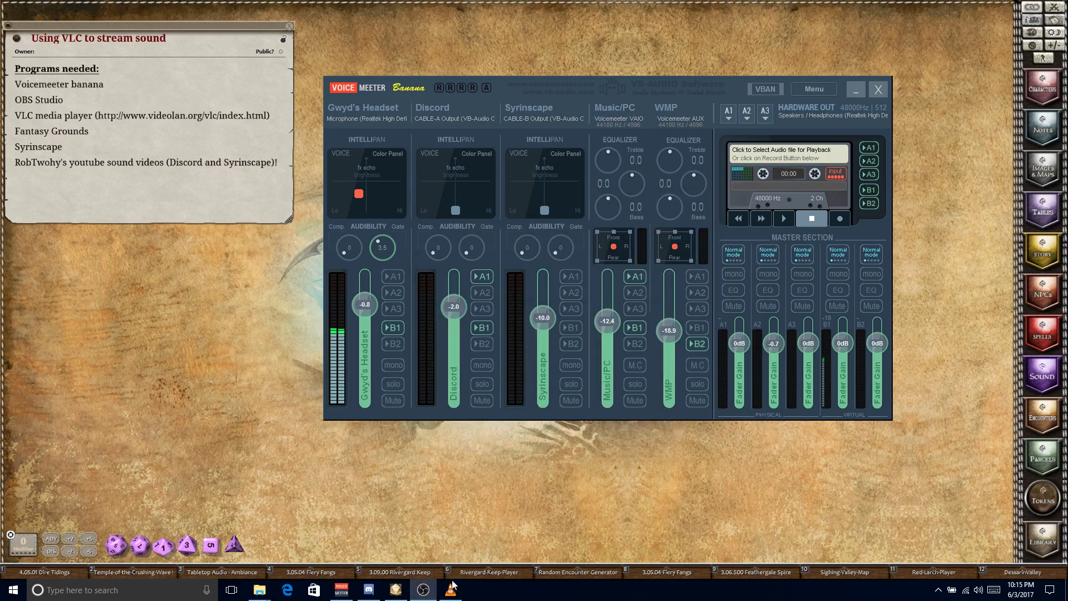
{"action": "left_click", "coordinate": [451, 590]}
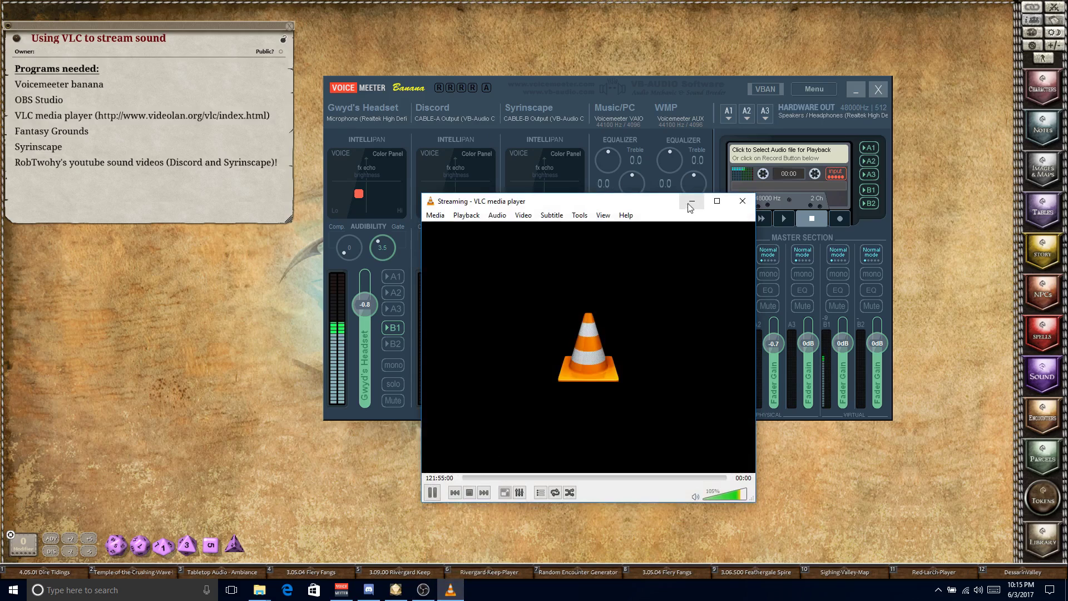
{"action": "left_click", "coordinate": [742, 201]}
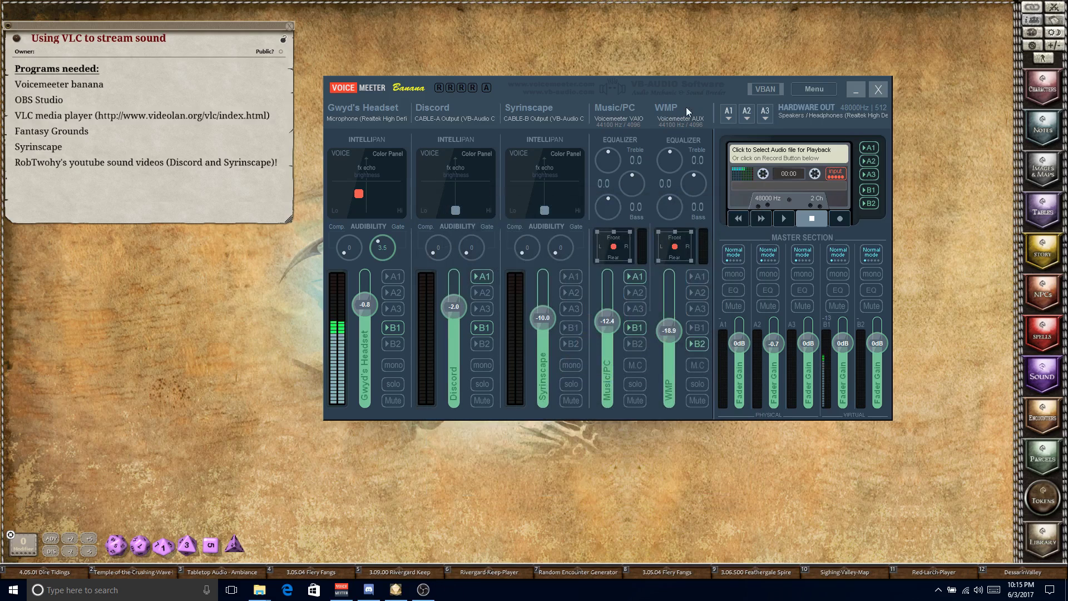
Load VLC FG settings.xml through Voicemeeter's Menu > Load Settings.
{"action": "left_click", "coordinate": [801, 89]}
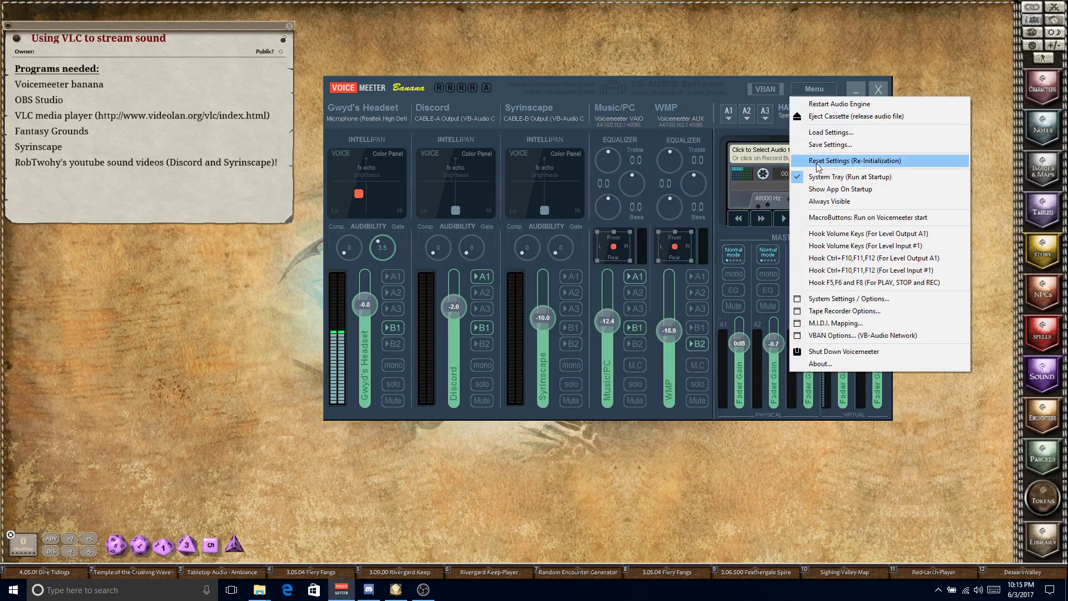
{"action": "left_click", "coordinate": [832, 134]}
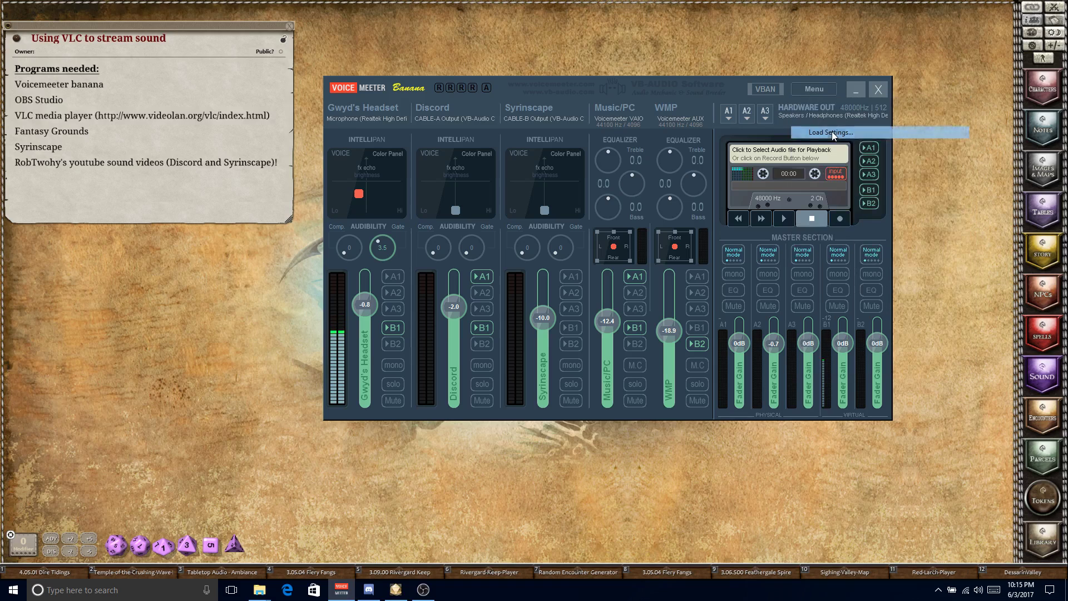
{"action": "double_click", "coordinate": [470, 304]}
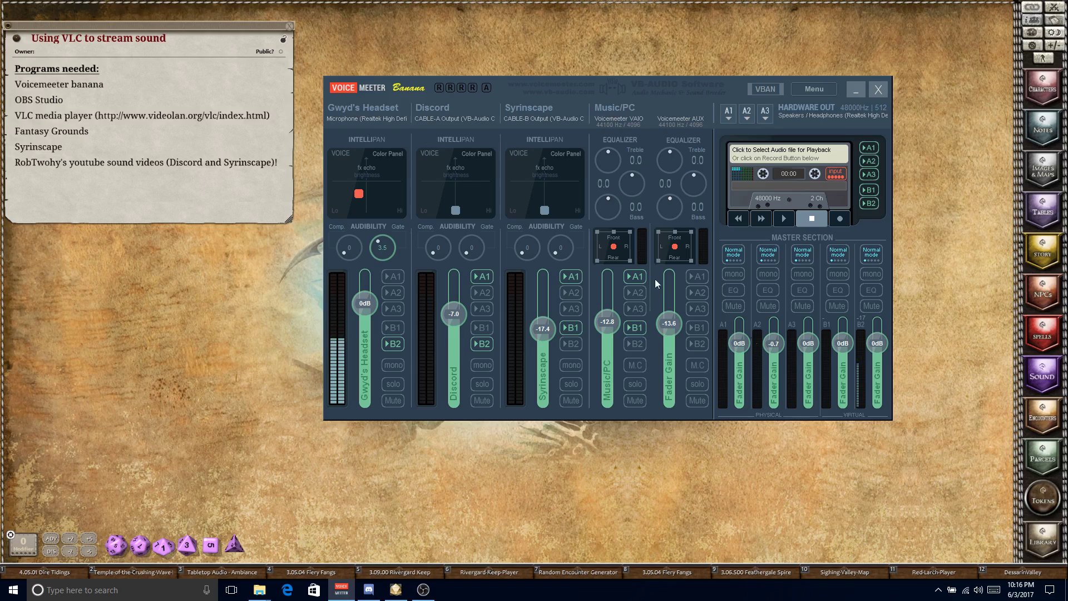
Turn on Syrinscape's B1 routing and switch off the Discord strip's B2 send.
{"action": "left_click", "coordinate": [572, 328]}
{"action": "left_click", "coordinate": [569, 323]}
{"action": "left_click", "coordinate": [569, 326]}
{"action": "left_click", "coordinate": [475, 345]}
{"action": "left_click", "coordinate": [569, 327]}
{"action": "right_click", "coordinate": [978, 594]}
{"action": "left_click", "coordinate": [978, 559]}
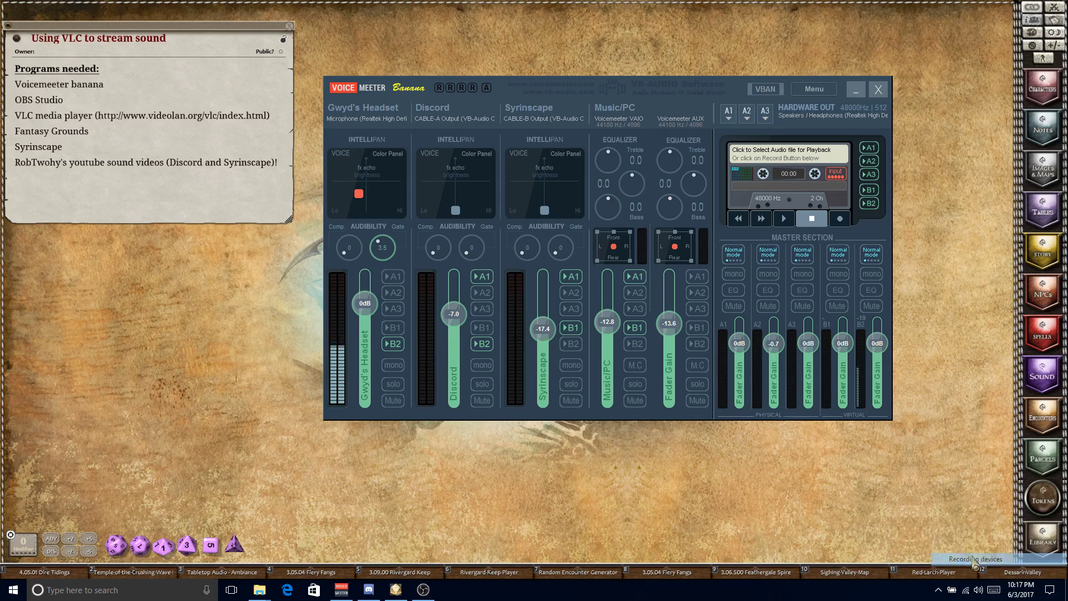
{"action": "scroll", "coordinate": [132, 208], "scroll_direction": "down", "scroll_amount": 1}
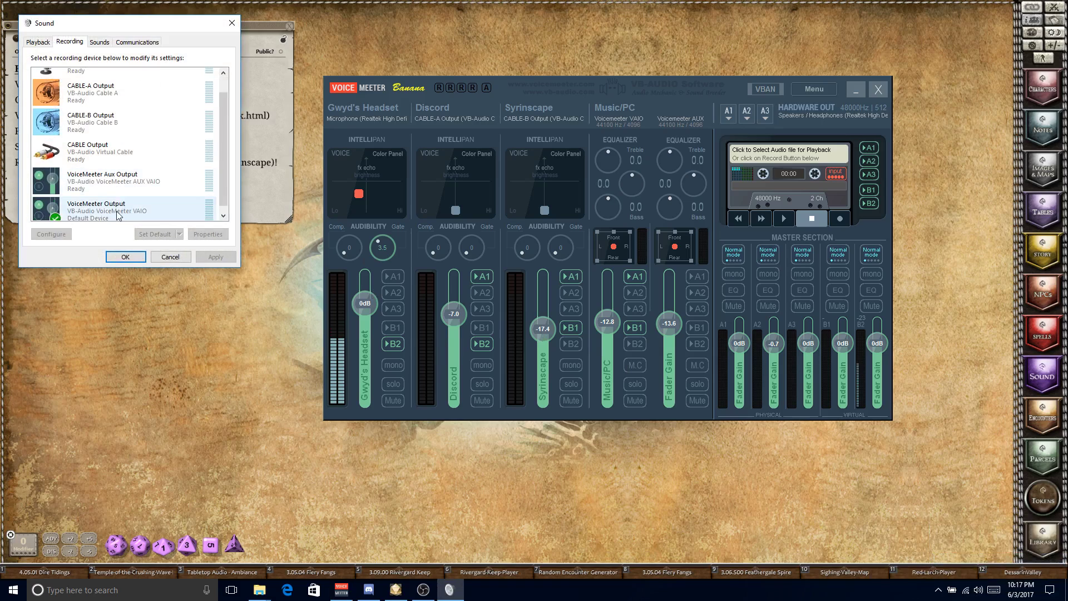
{"action": "left_click", "coordinate": [185, 257]}
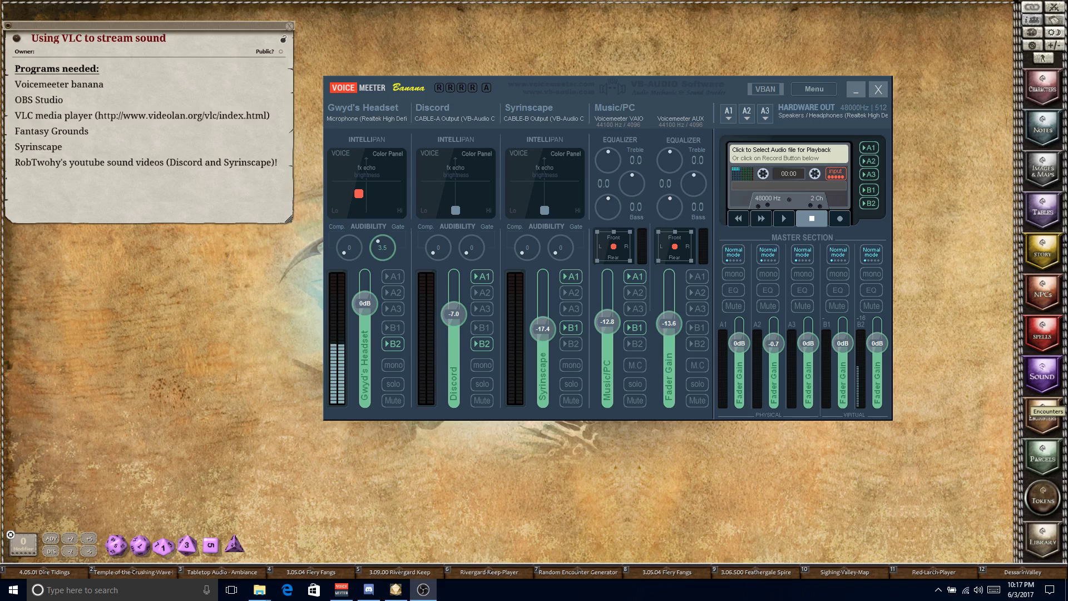
{"action": "left_click_drag", "start_coordinate": [849, 72], "coordinate": [481, 77]}
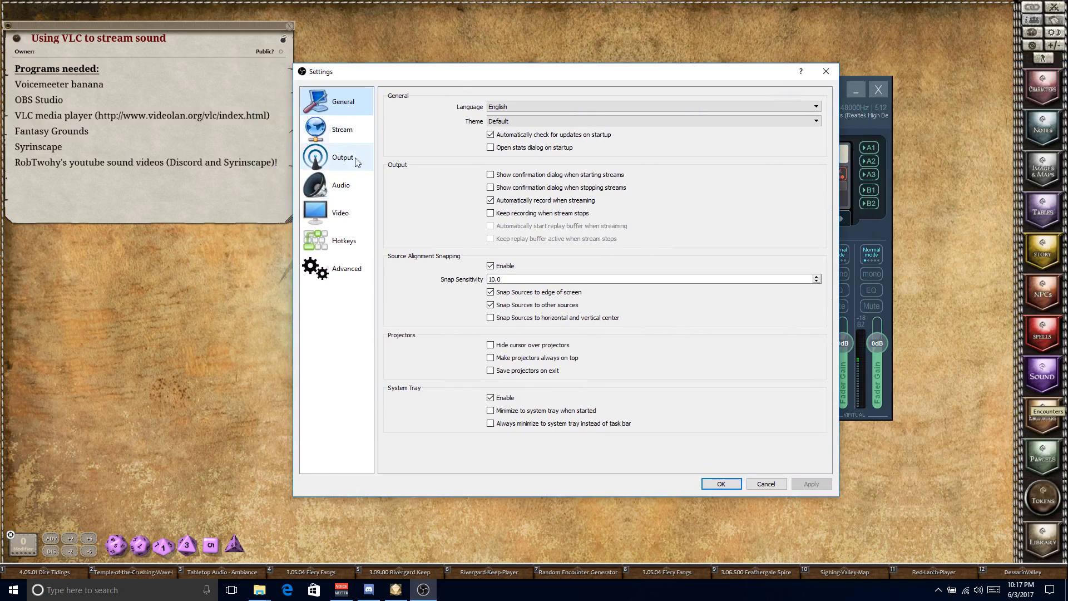
{"action": "left_click", "coordinate": [343, 186]}
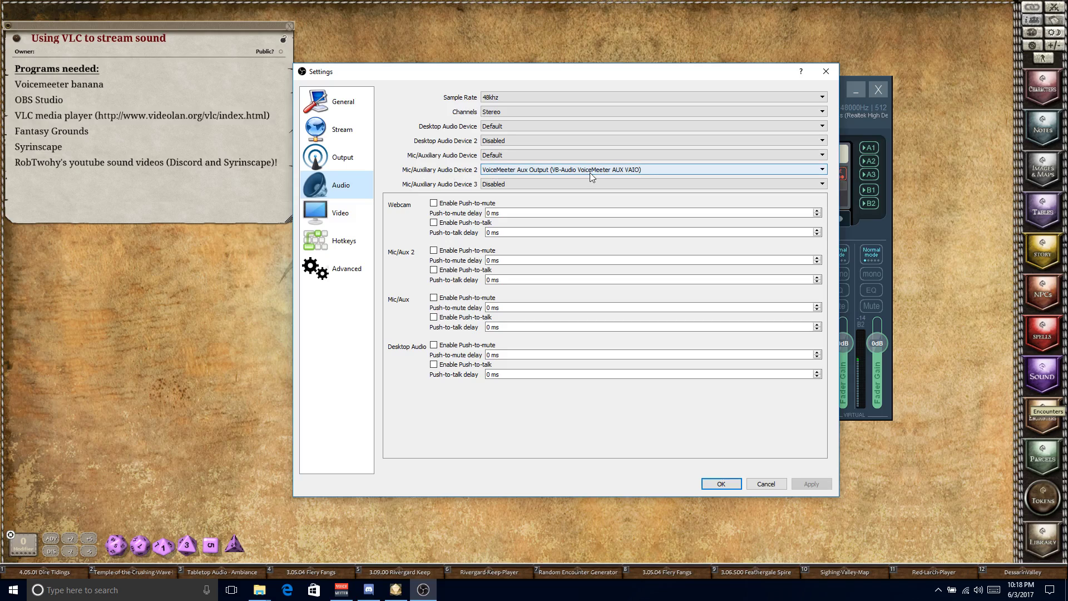
{"action": "left_click", "coordinate": [822, 170]}
{"action": "left_click", "coordinate": [614, 177]}
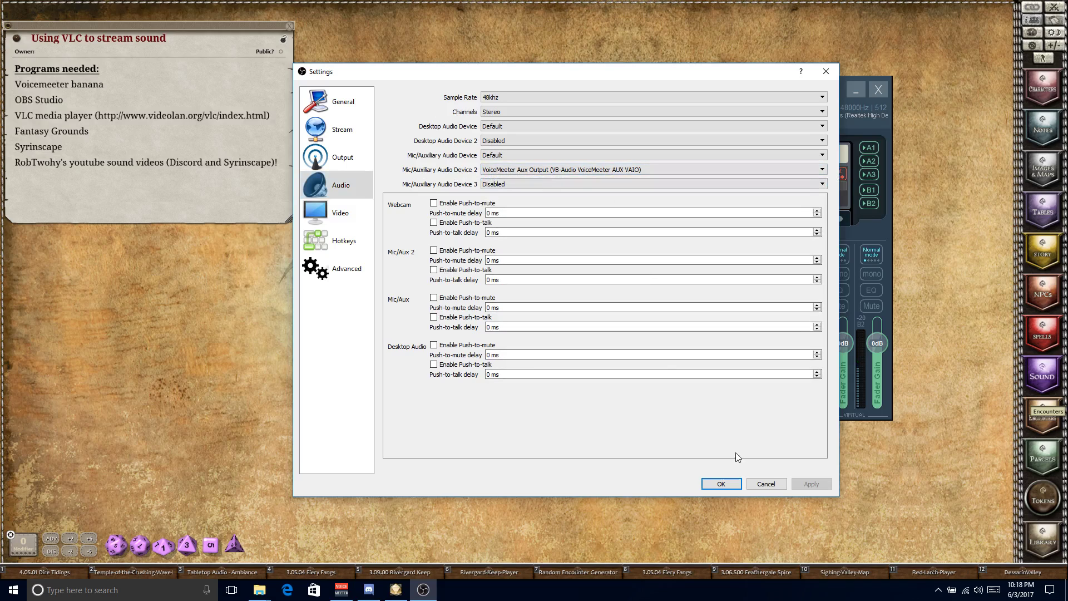
{"action": "left_click", "coordinate": [759, 484]}
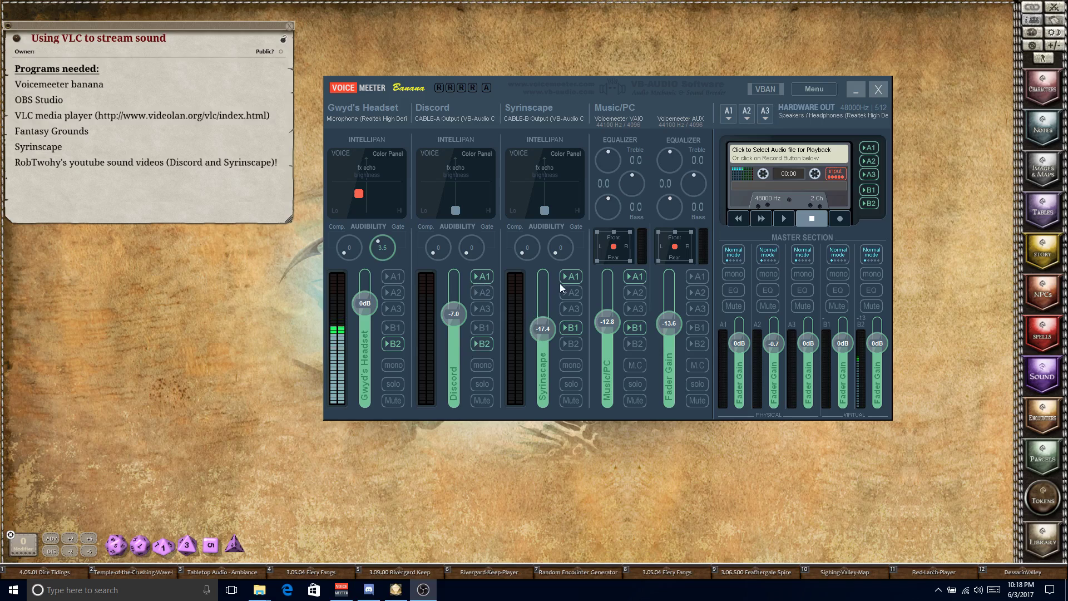
Enable B1 on the Syrinscape strip, so it routes to both A1 and B1.
{"action": "left_click", "coordinate": [570, 328]}
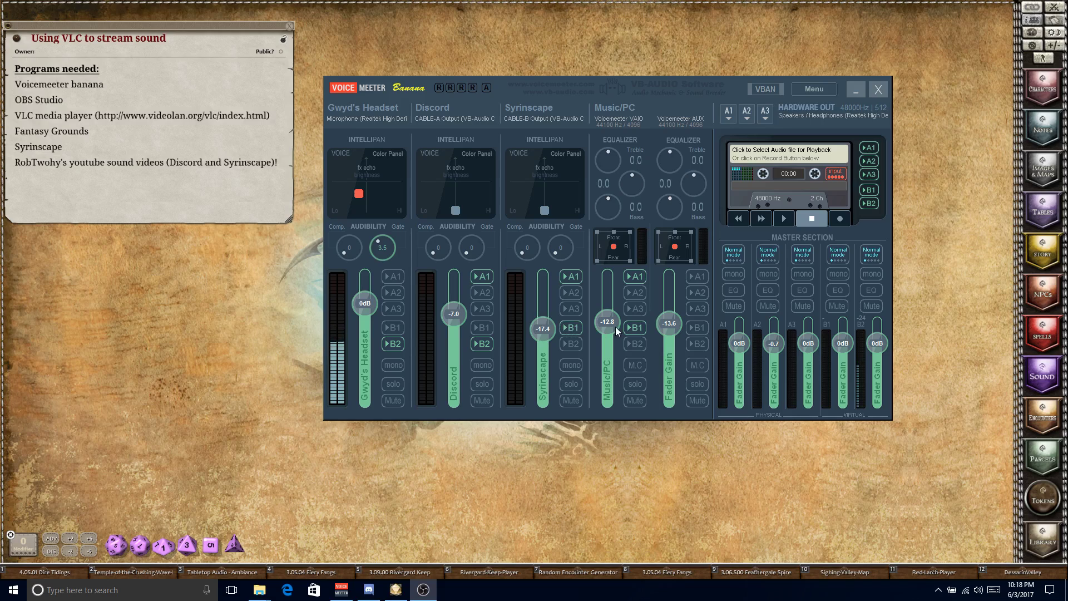